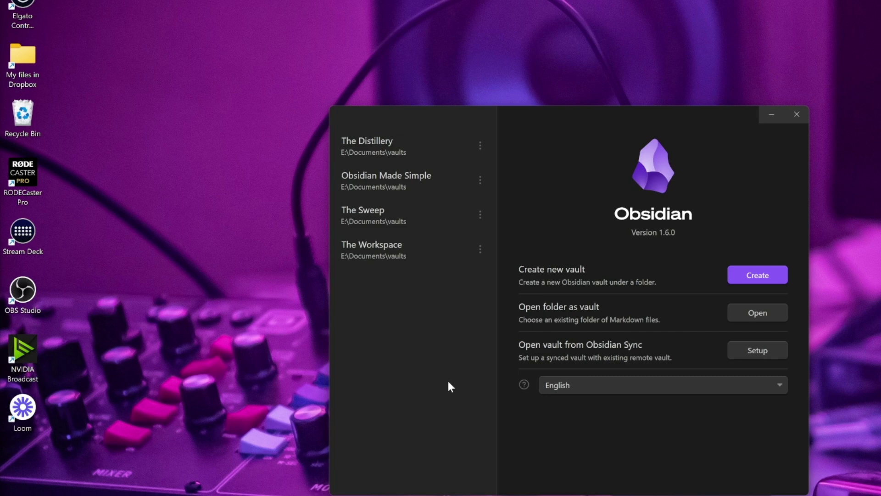
Create the Effective vault in the Documents\vaults folder and open it on its Welcome note.
click(757, 275)
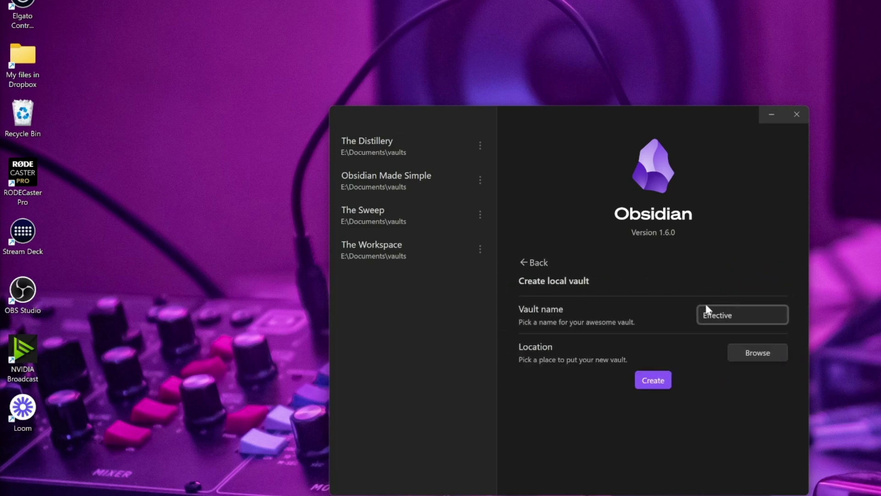
click(760, 353)
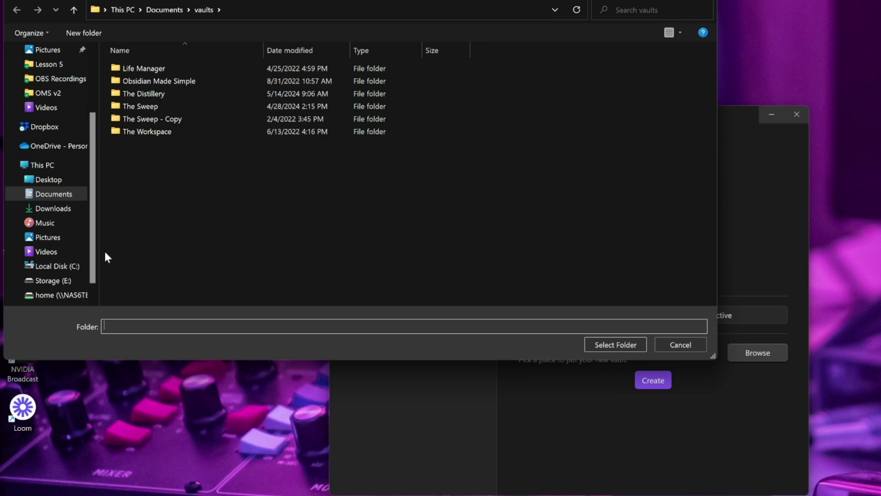
click(628, 348)
click(653, 380)
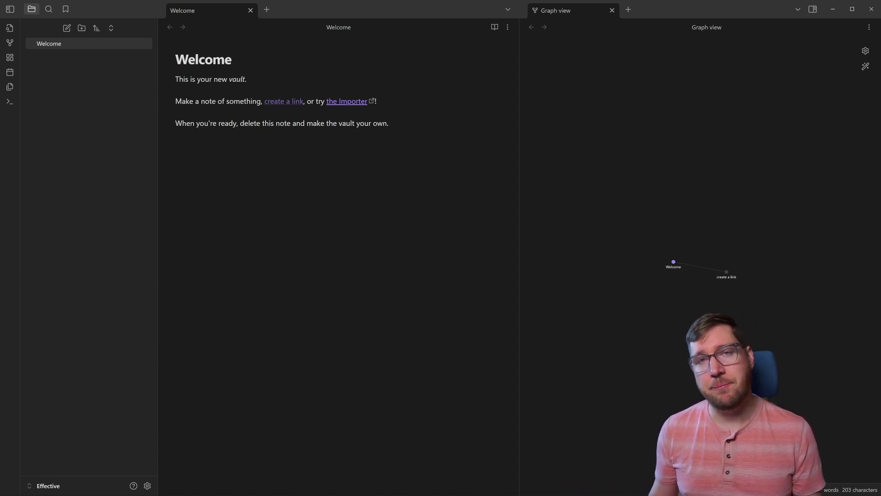
Run 'Use light mode' from the command palette to give the vault a light theme.
key(ctrl+p)
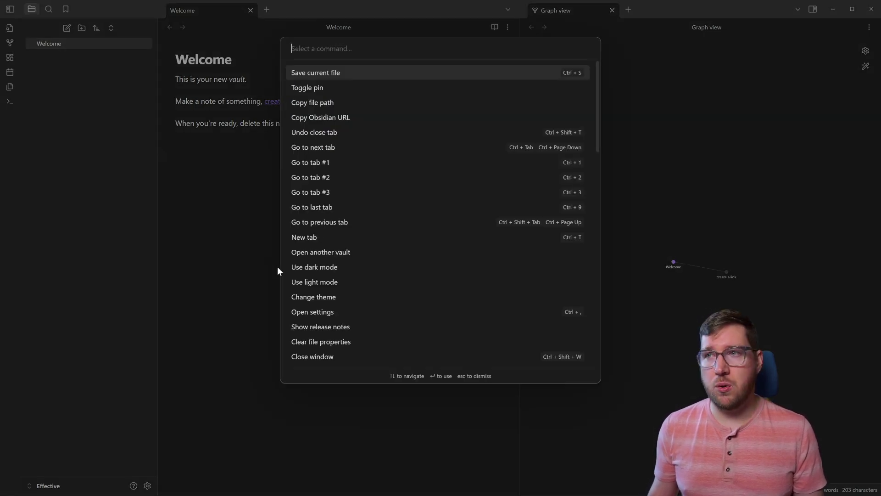
text(light)
key(Return)
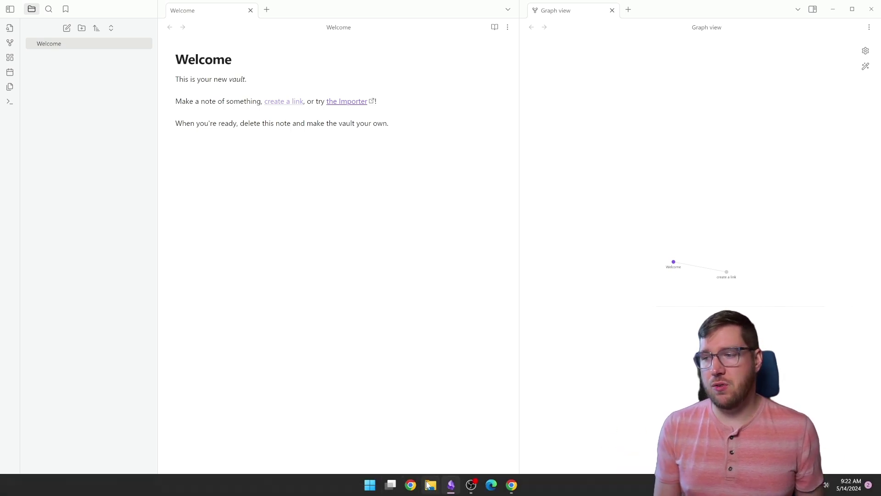
Browse Documents > vaults > Effective in File Explorer to see .obsidian and Welcome.md, then close it.
click(430, 485)
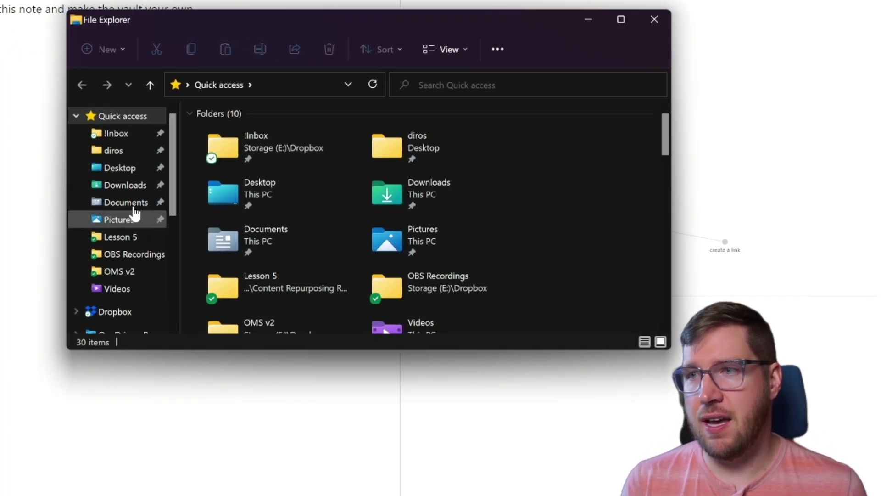
click(164, 202)
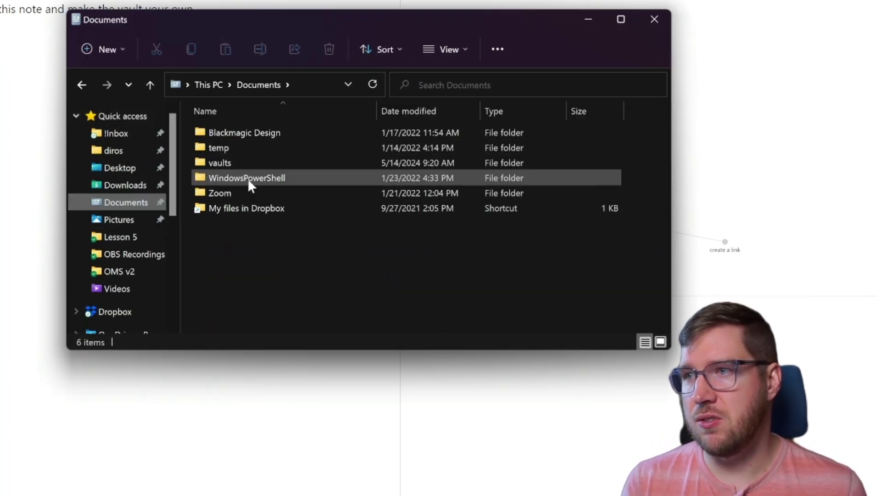
double_click(246, 163)
double_click(249, 133)
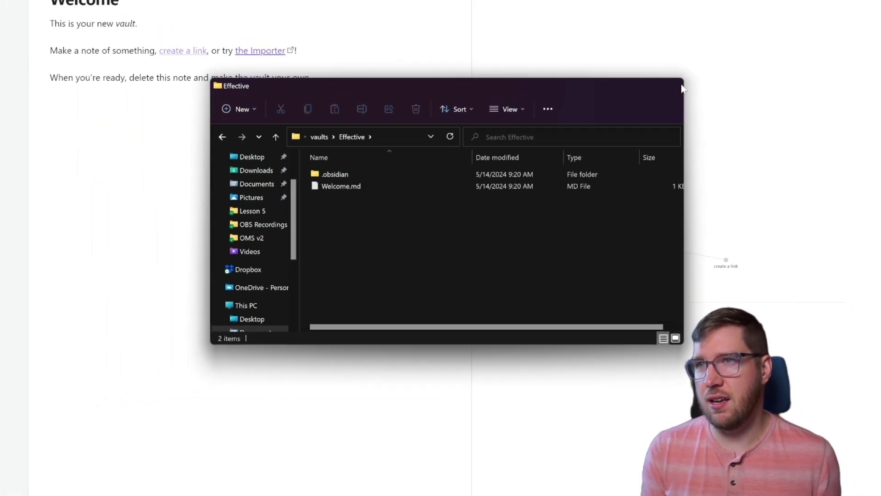
click(150, 133)
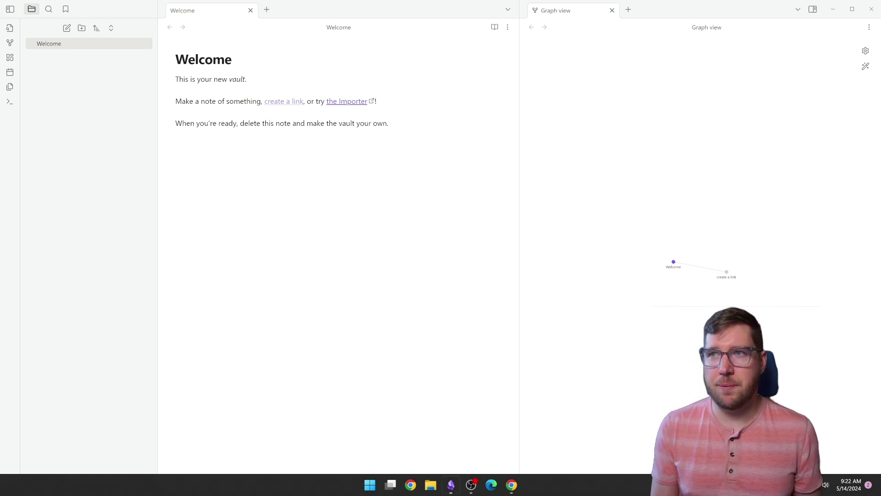
click(232, 79)
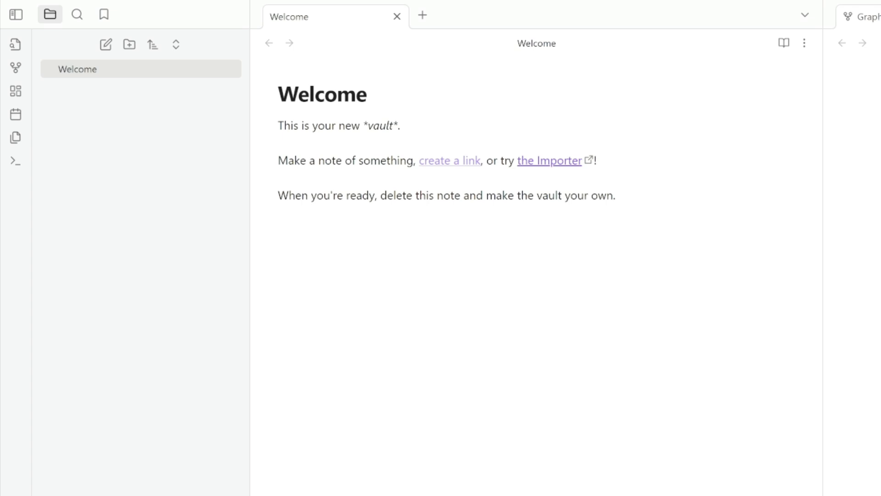
click(385, 160)
click(486, 160)
key(Left)
key(Left)
key(Left)
key(Left)
key(Left)
key(Left)
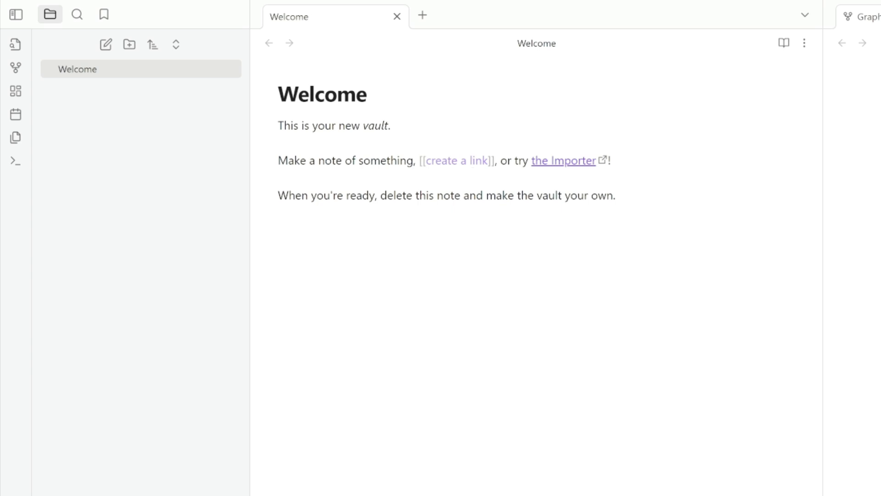
click(504, 160)
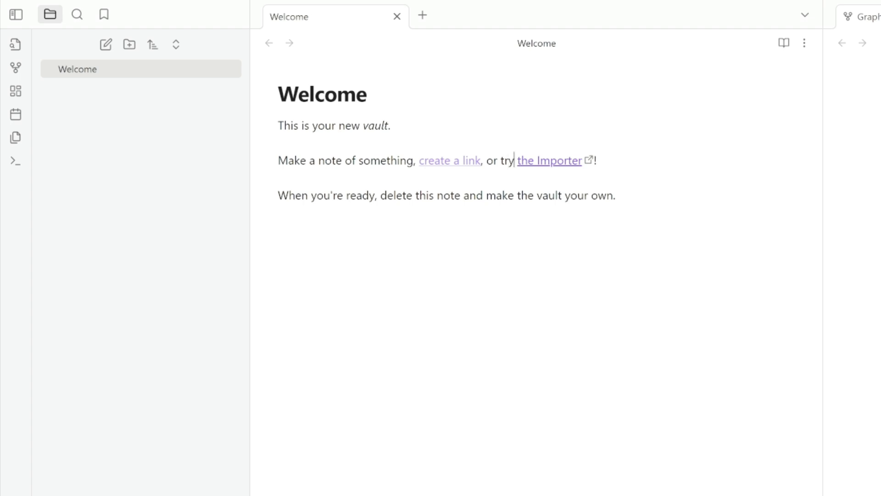
click(521, 160)
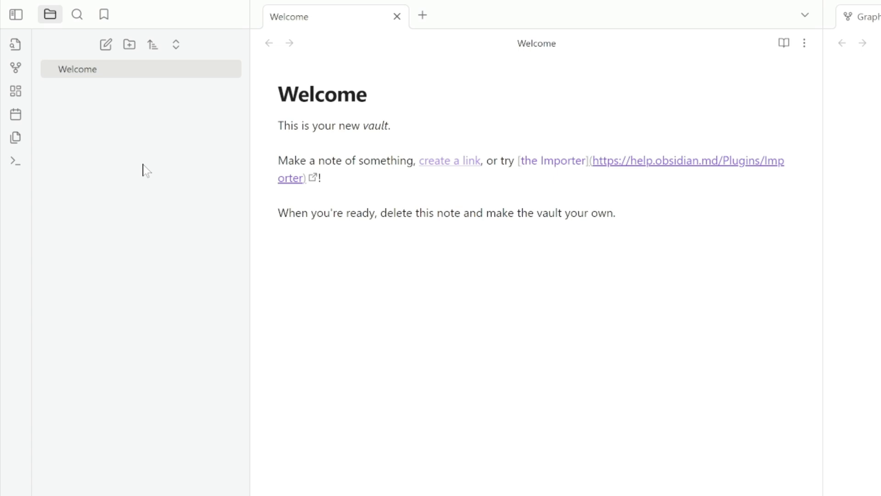
Create a new note and retitle it Scratchpad.
key(ctrl+n)
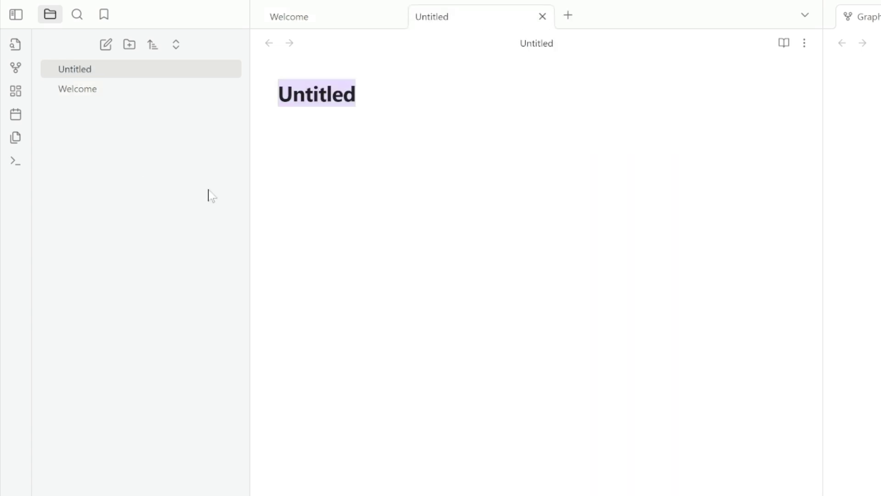
click(343, 93)
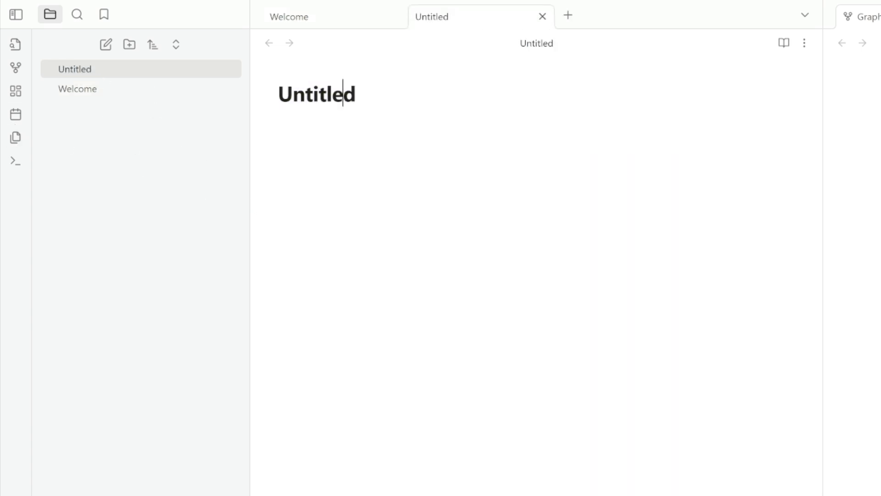
key(End)
key(shift+Home)
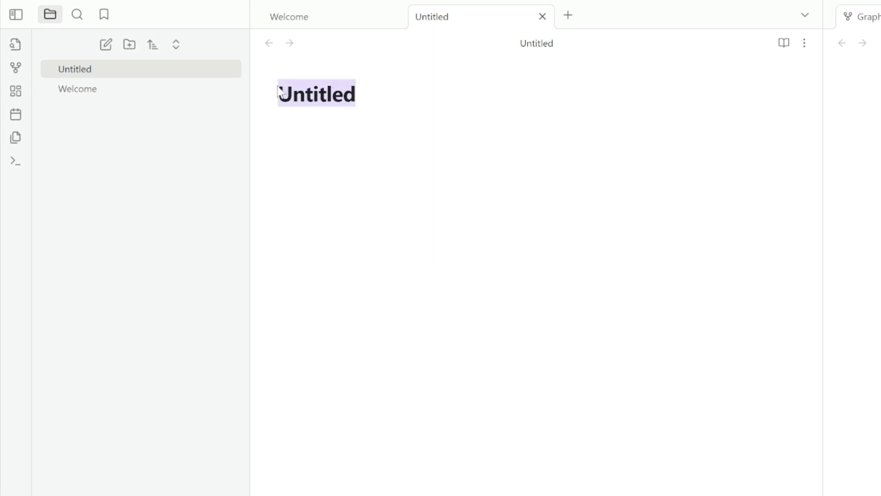
text(Scraptchpad)
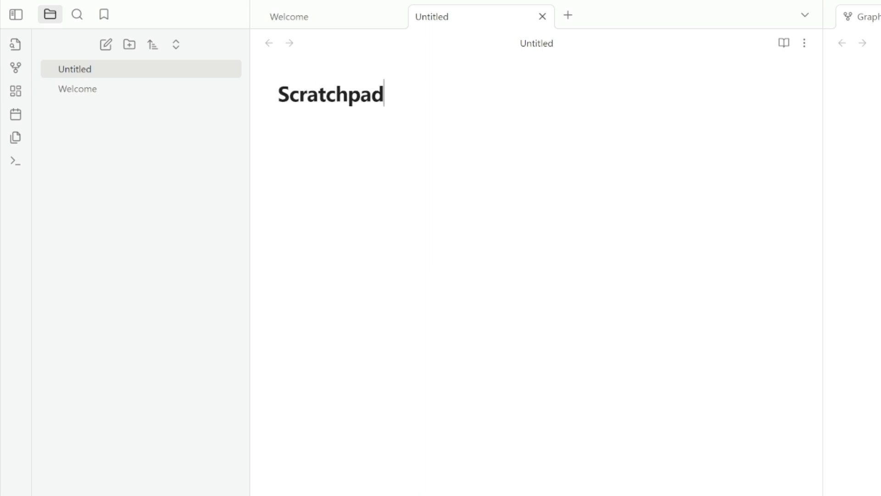
key(Return)
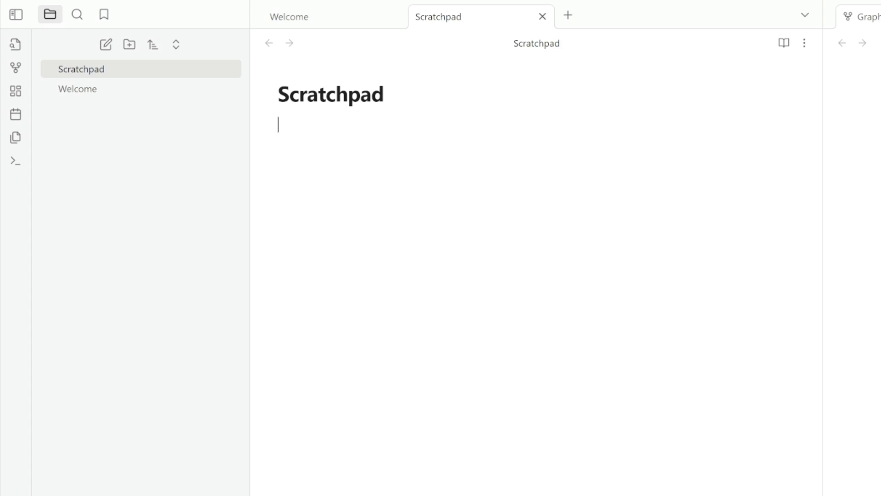
Write paragraphs on personal operations, the Bullet Journal Method, and Obsidian versus Notion.
text(What is personal operations?)
key(Return)
text(It's related to productivity, personal knowledge management, and time management.)
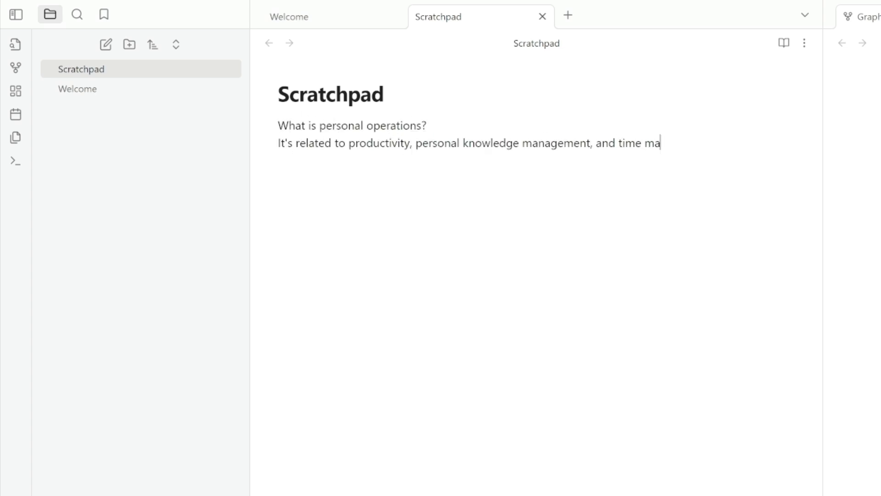
key(Return)
key(Return)
text(I've been looking at using the Bullet Journal Method more. I wonder if I need a refresher on it.)
key(Return)
key(Return)
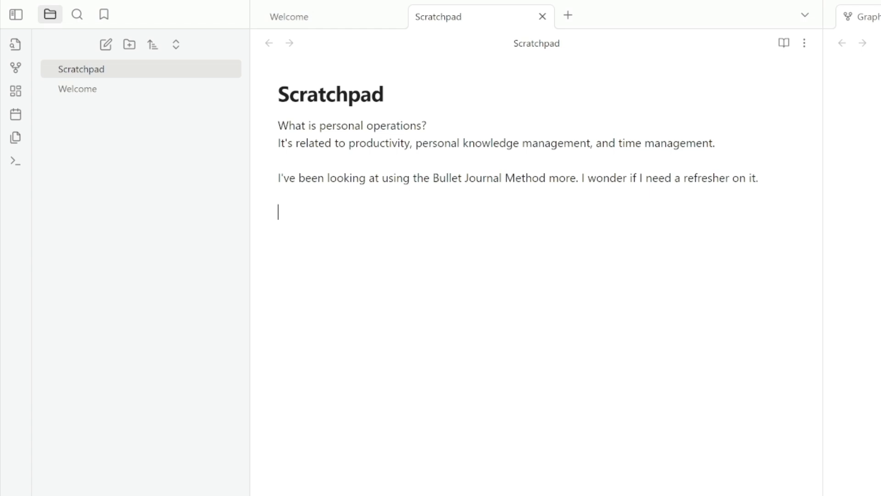
text(Obsidian seems to fit well as an unstructured knowledge management tool. Maybe Notion would work for something more structured, like high level project management?)
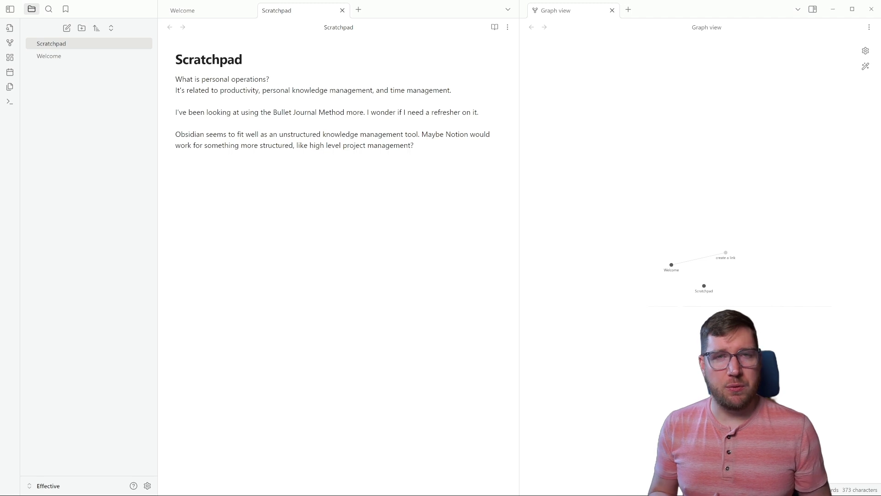
Place the caret in the Scratchpad text above the last paragraph.
click(176, 123)
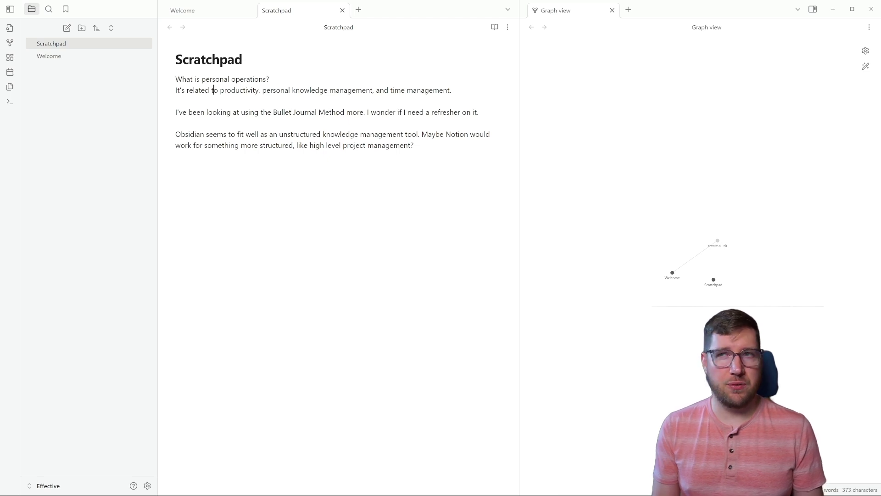
Link personal operations, productivity, personal knowledge management and time management in the opening lines.
drag(202, 78, 267, 79)
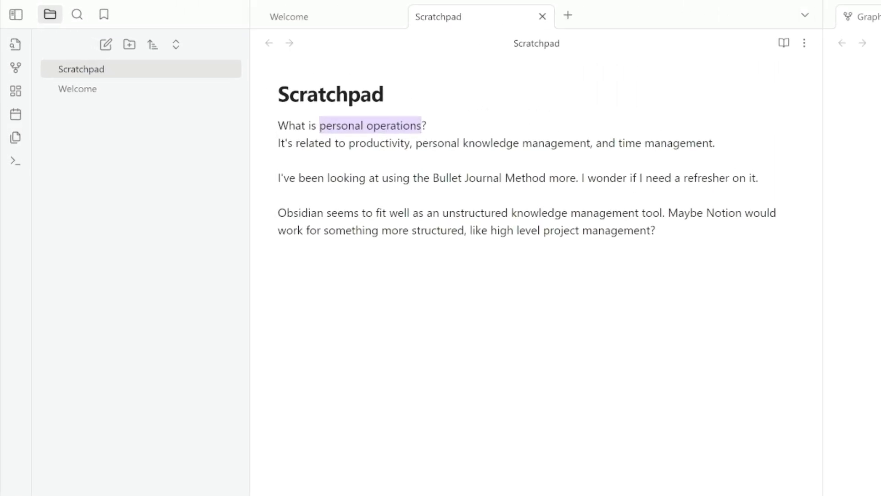
text([[)
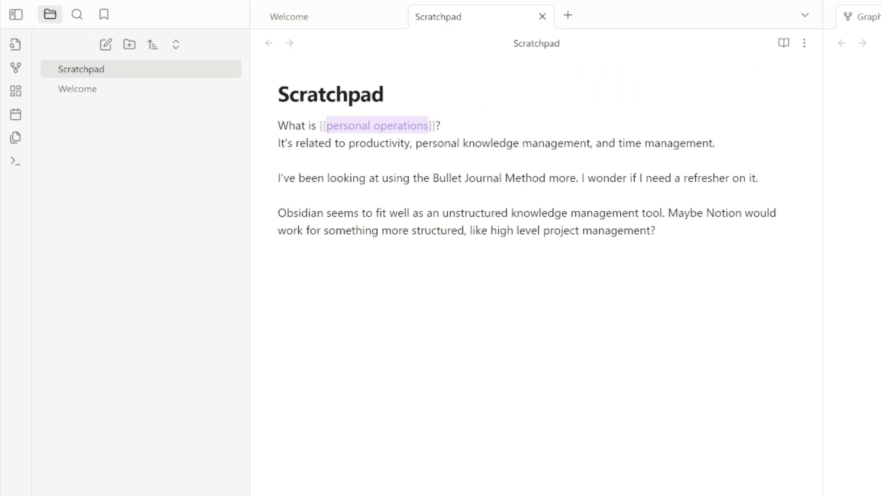
click(391, 143)
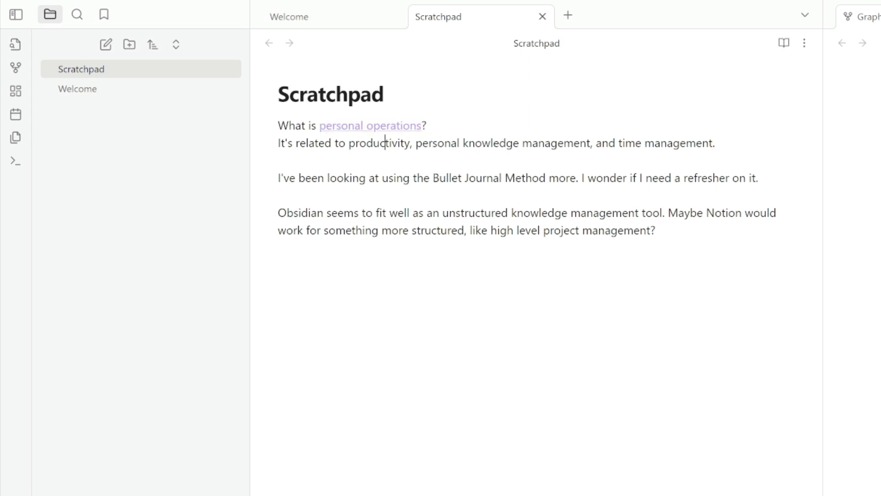
double_click(386, 143)
text([[)
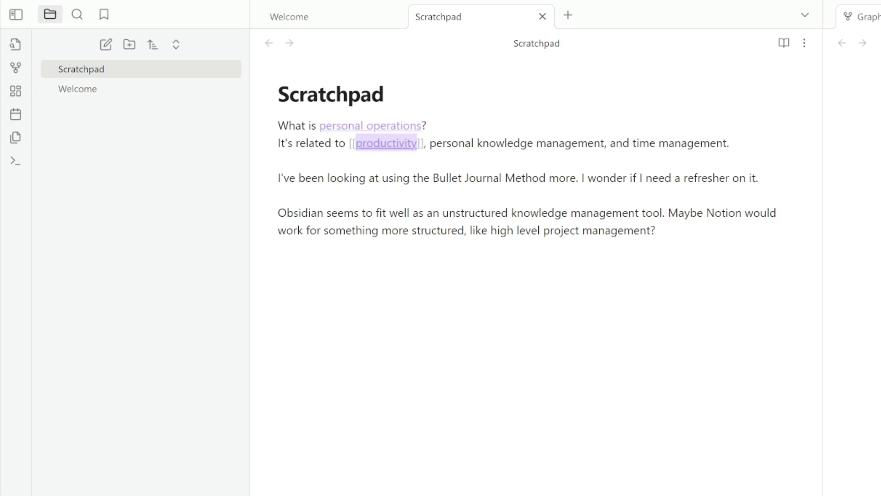
drag(430, 143, 606, 143)
text([[)
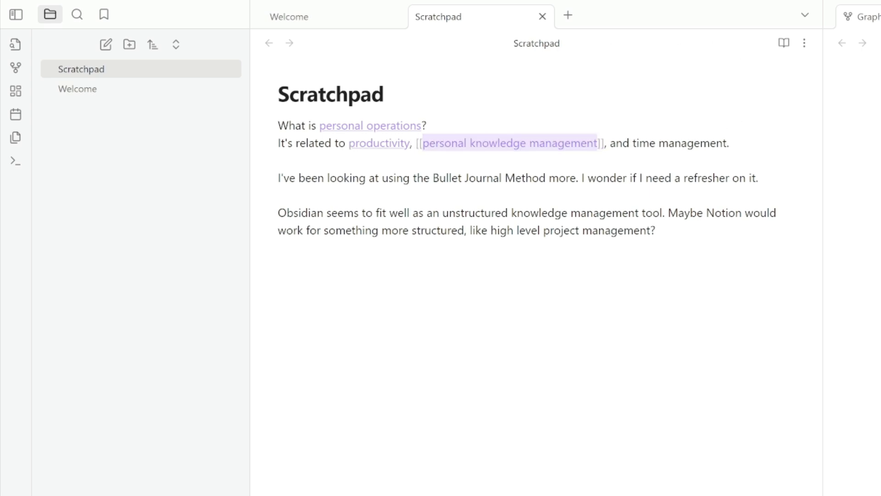
drag(633, 142, 727, 143)
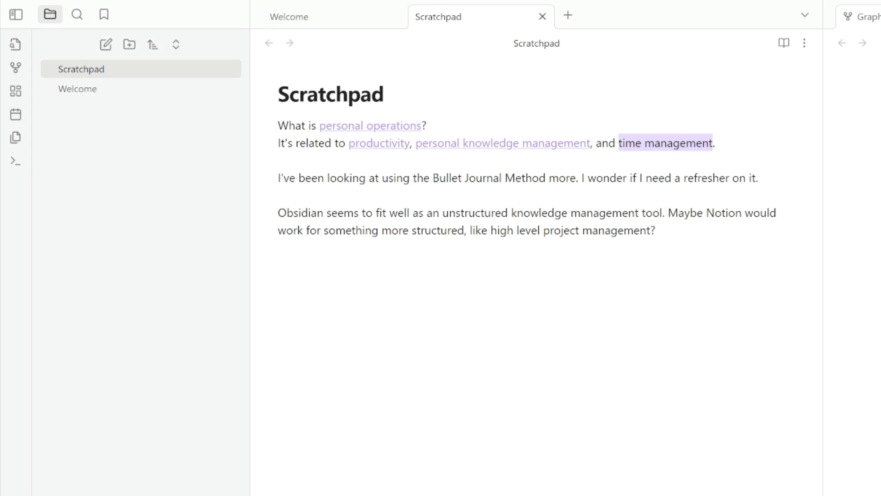
text([[)
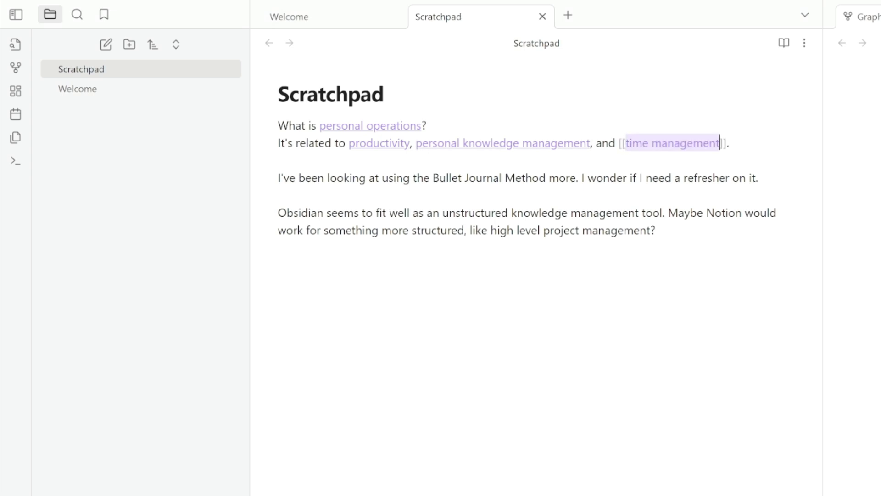
click(278, 195)
Wrap Bullet Journal Method, Obsidian, Notion and unstructured knowledge management tool as wiki links.
drag(433, 178, 546, 177)
text([[)
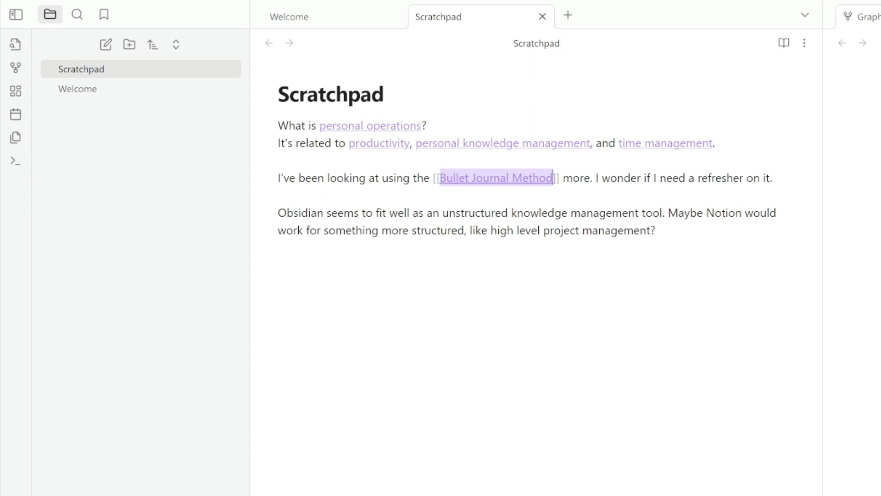
click(293, 230)
double_click(301, 212)
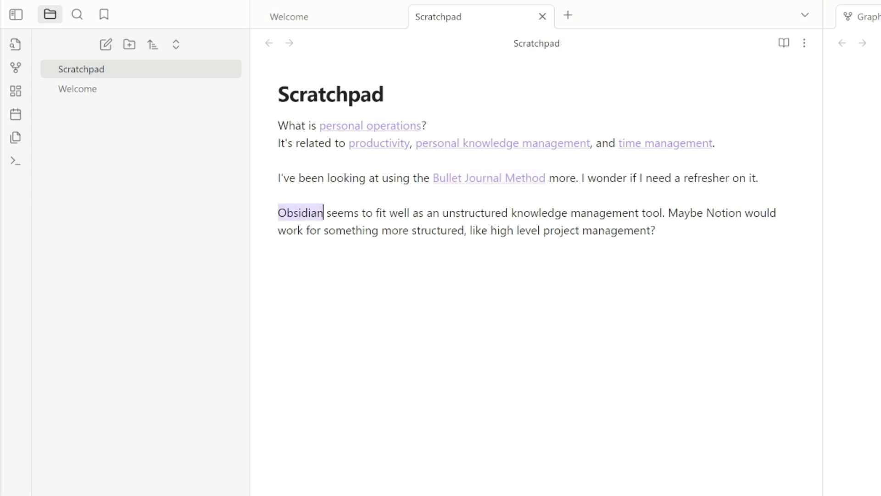
text([[)
text([)
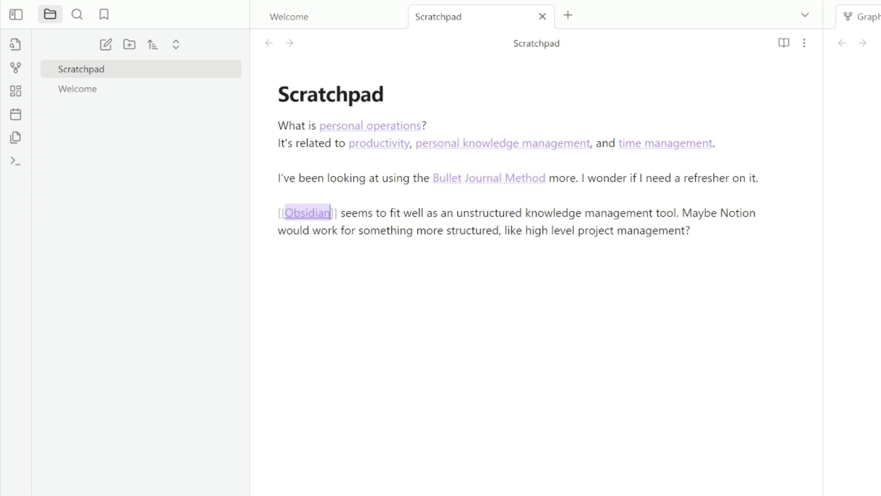
key(Right)
double_click(737, 212)
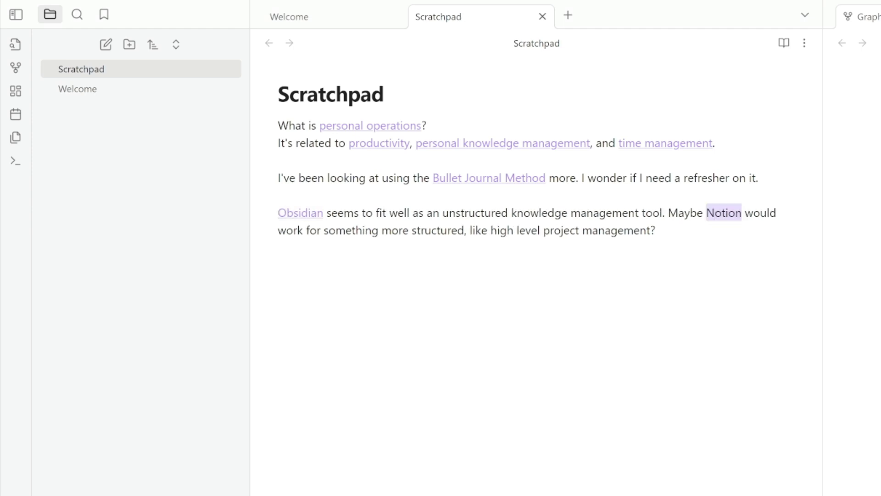
text([[)
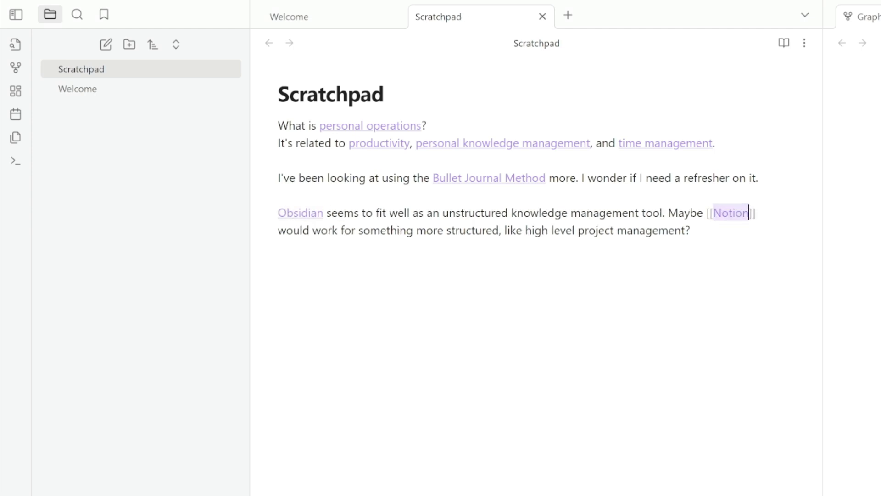
click(801, 280)
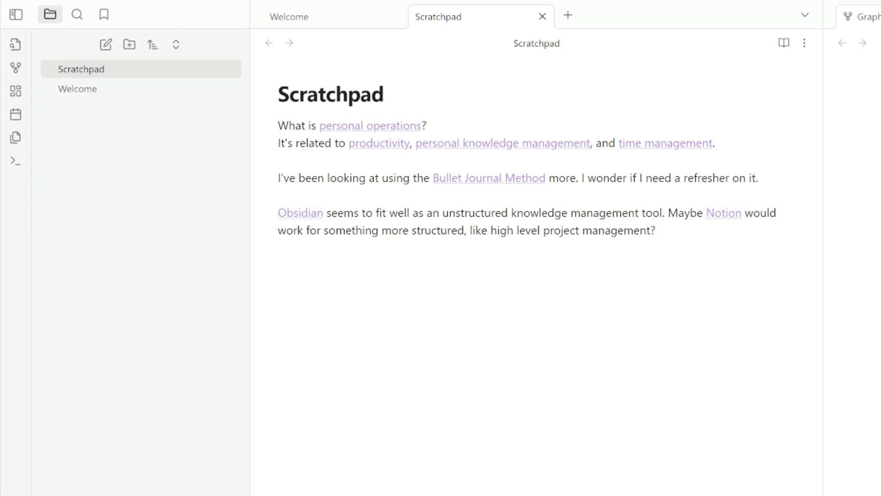
drag(443, 213, 663, 213)
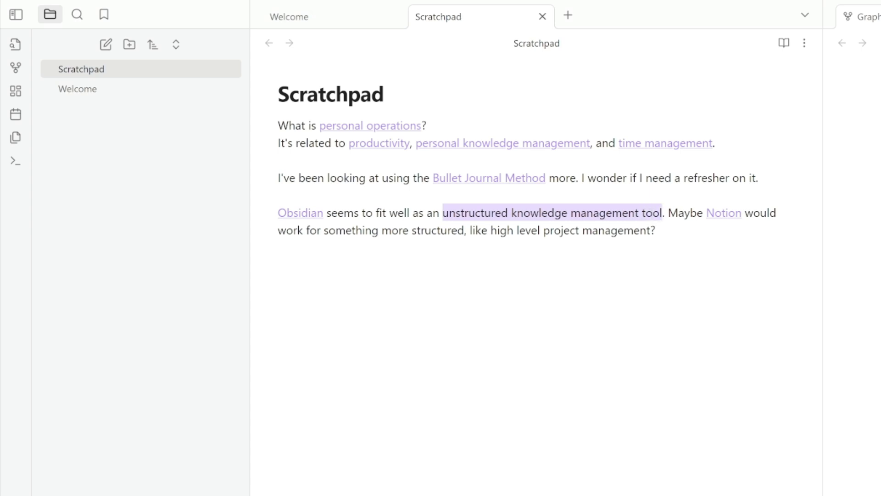
text([[)
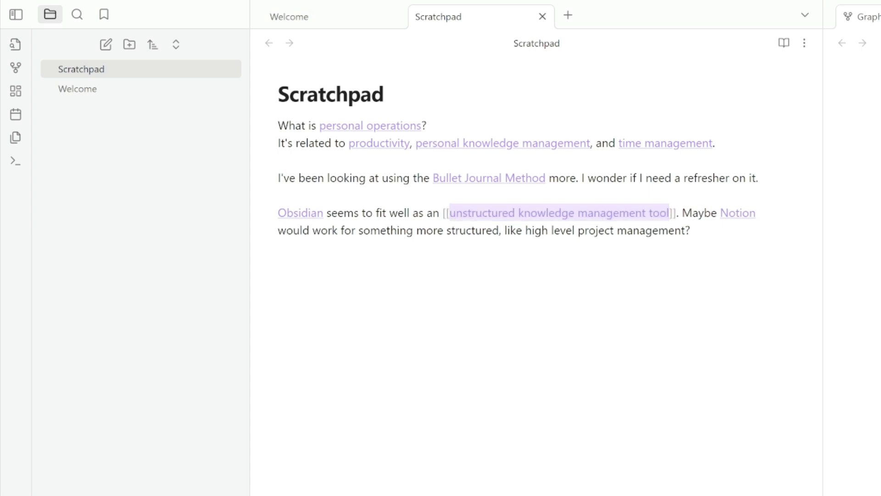
click(656, 230)
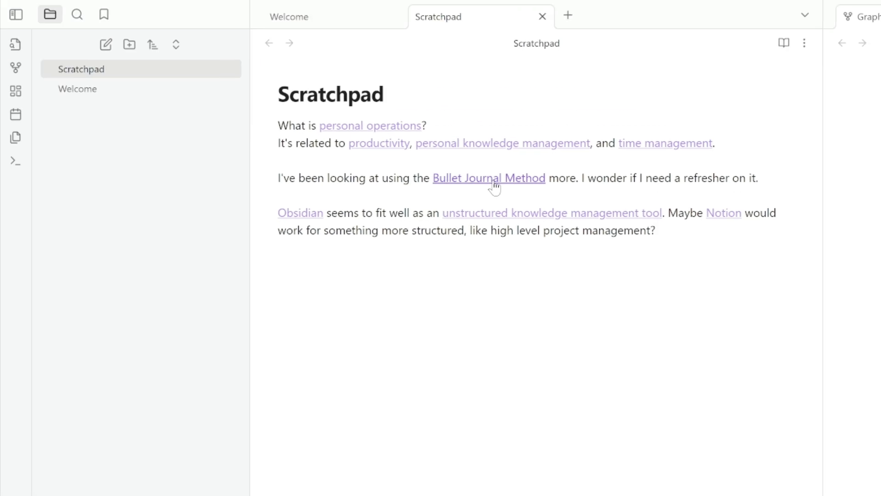
Create the Bullet Journal Method note from its link, browse the files, and return to Scratchpad.
click(495, 181)
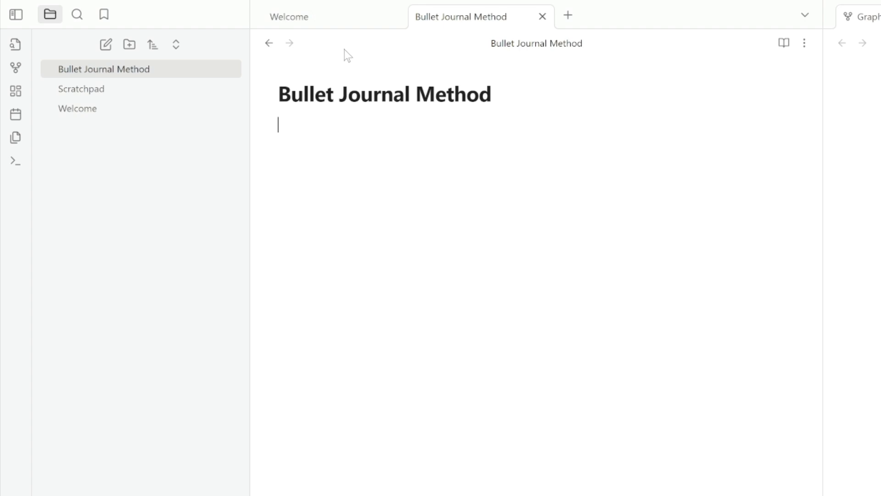
click(331, 23)
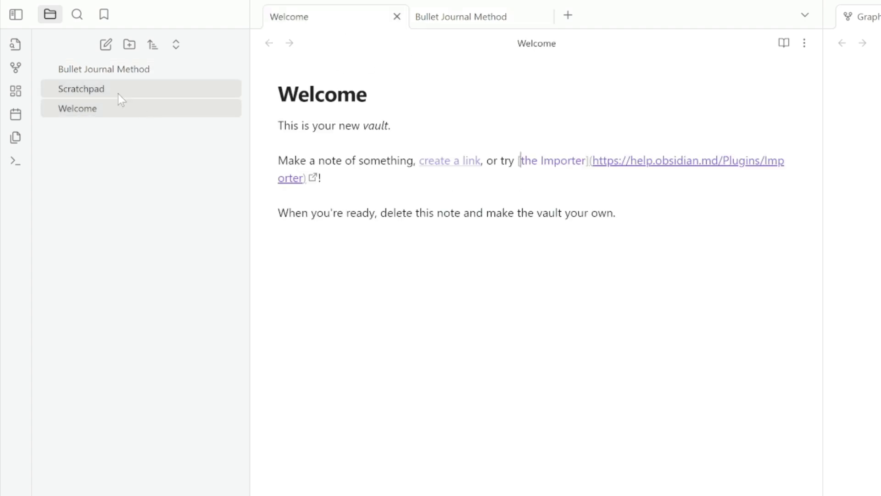
click(118, 72)
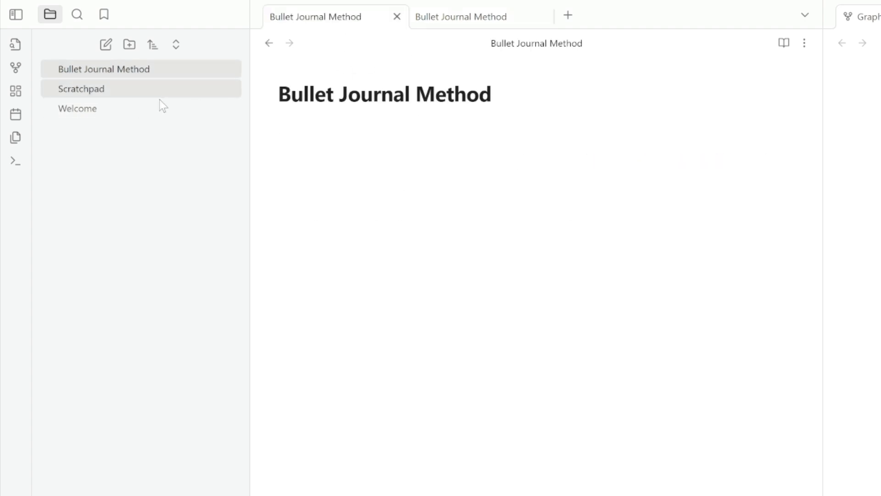
click(152, 90)
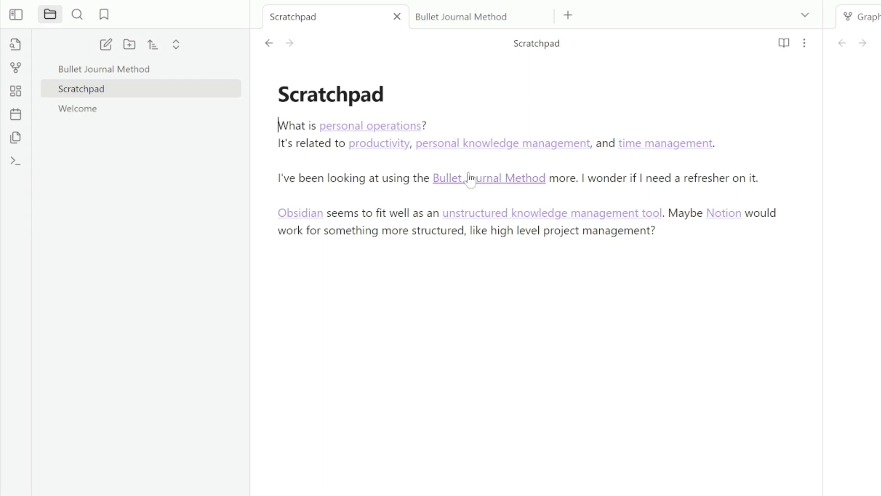
click(475, 25)
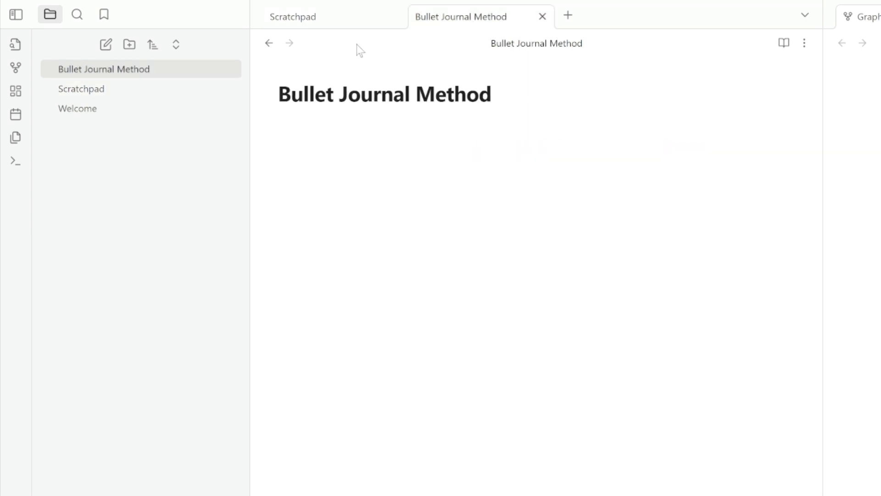
key(ctrl+Tab)
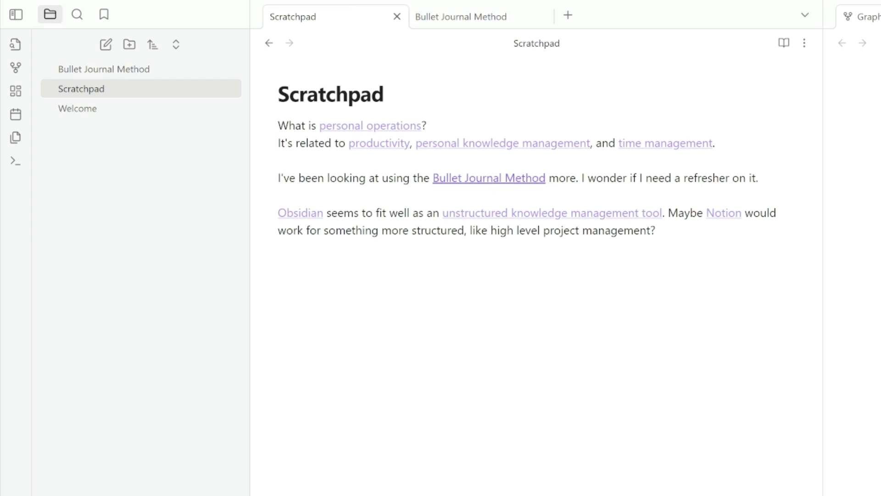
drag(582, 178, 759, 178)
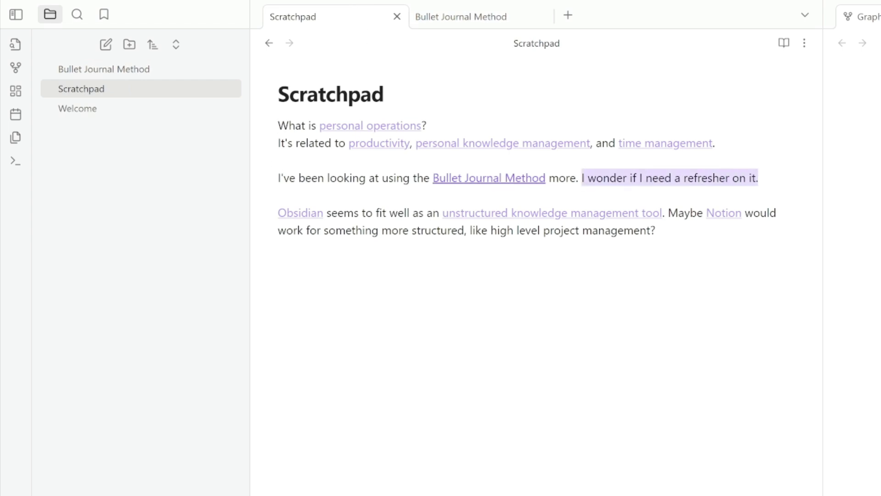
click(726, 177)
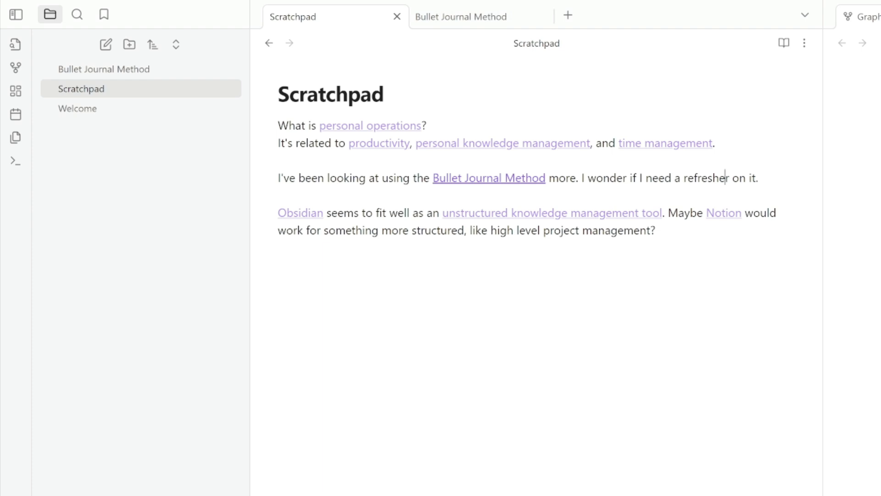
drag(278, 125, 308, 143)
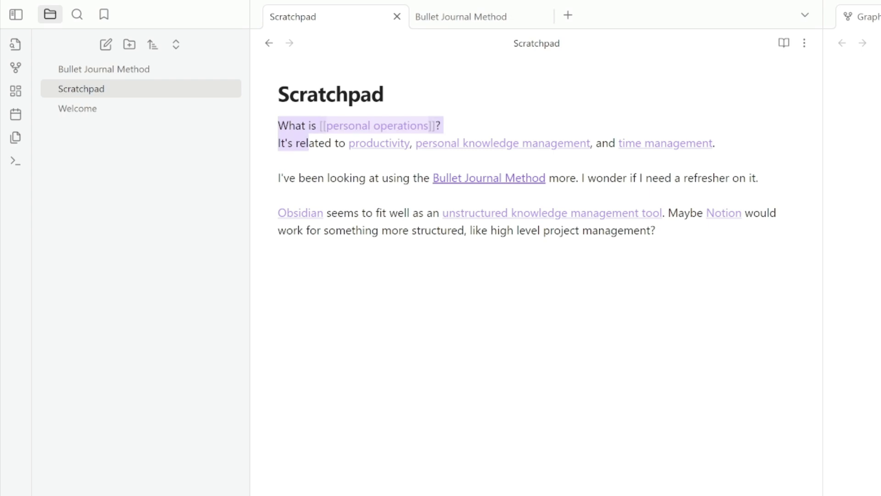
click(279, 195)
click(804, 240)
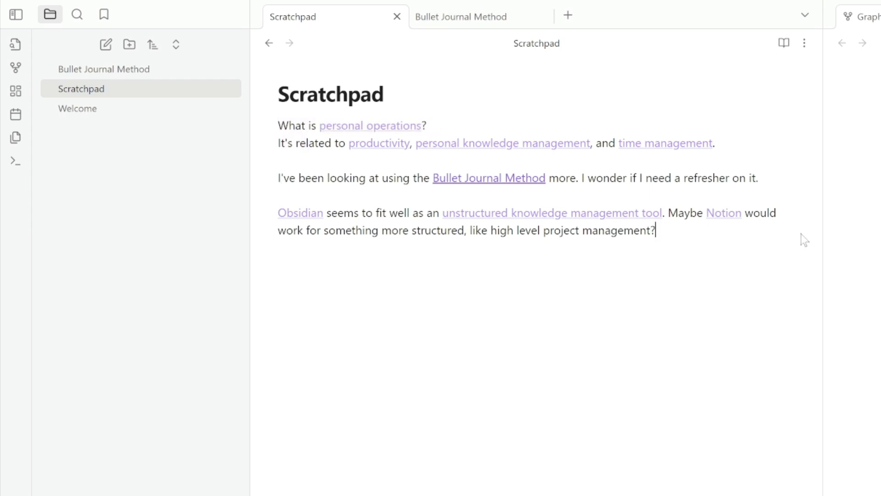
key(shift+Home)
key(shift+Up)
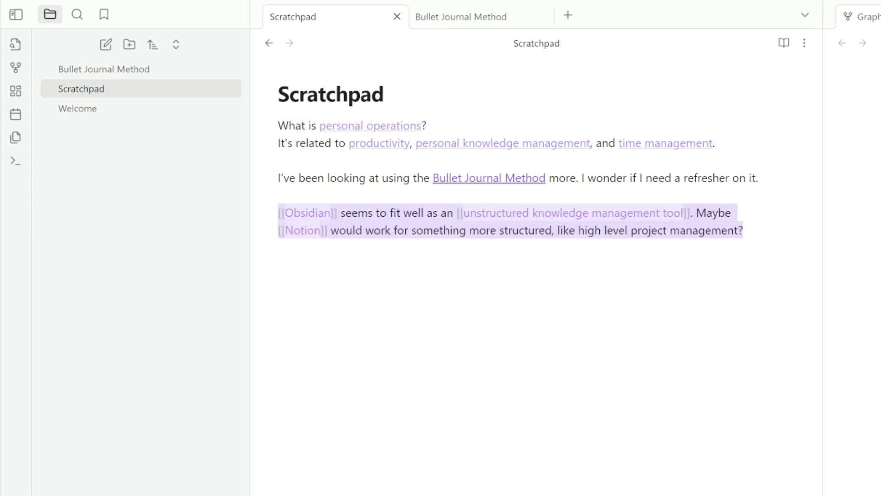
key(Right)
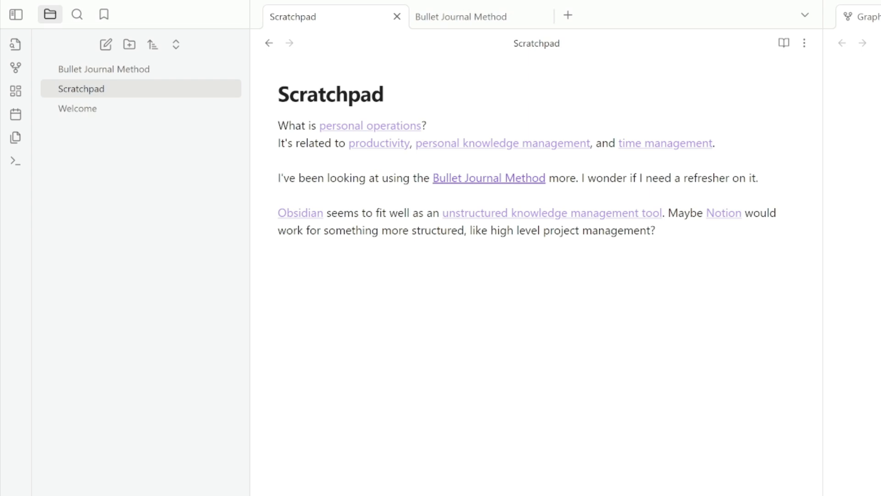
drag(278, 178, 760, 179)
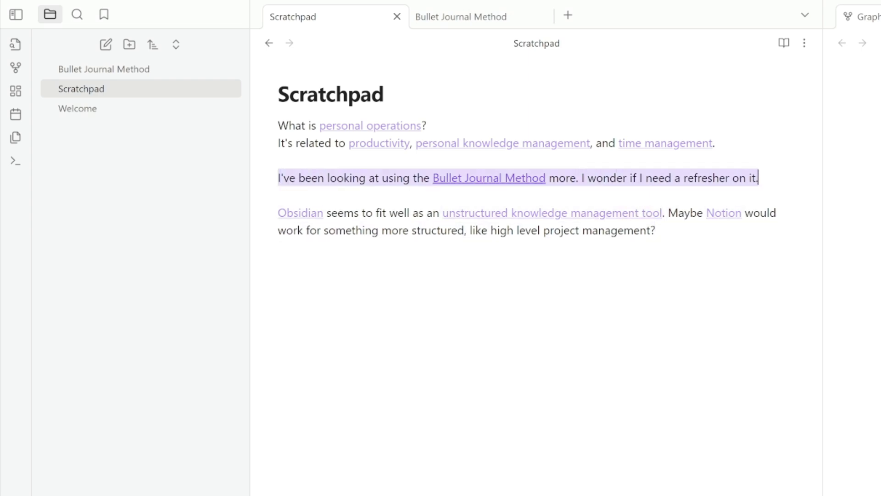
key(Right)
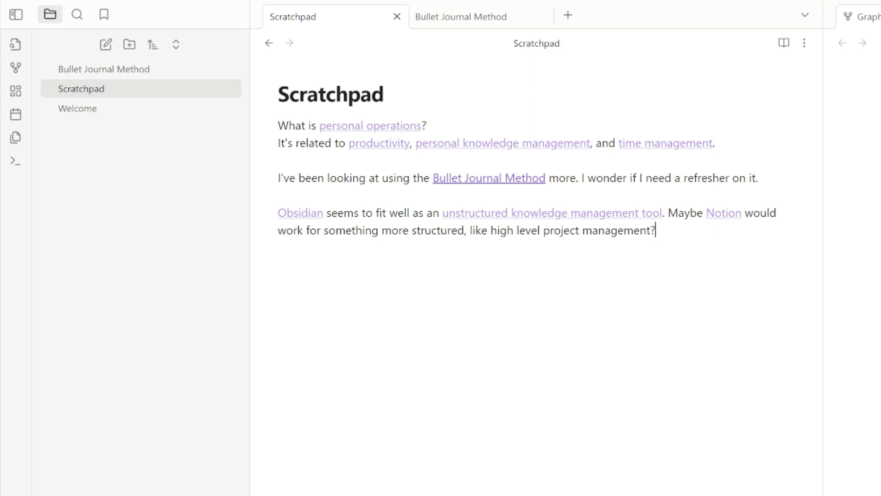
Extract Scratchpad's two opening lines into a new 'personal operations' note via the right-click menu.
drag(278, 126, 127, 153)
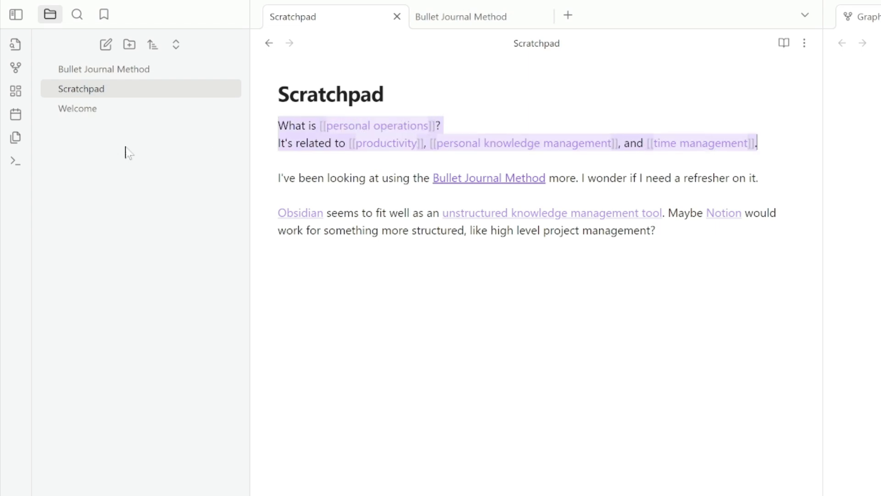
right_click(293, 135)
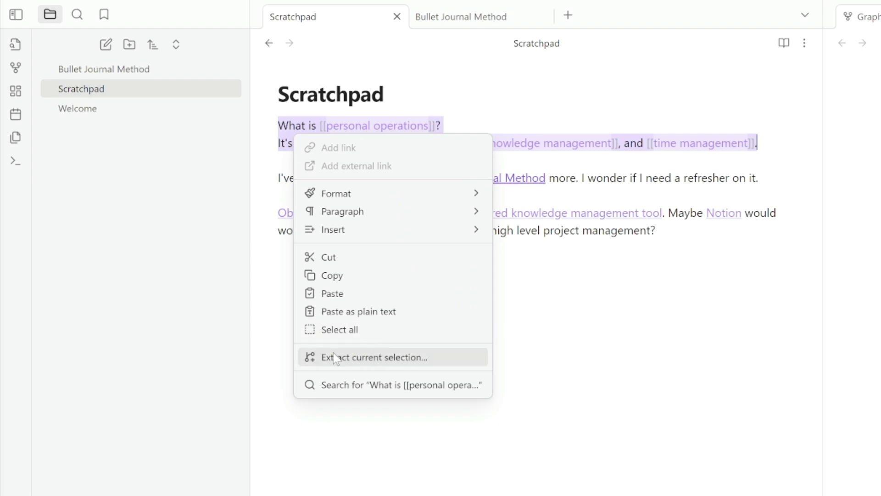
click(350, 359)
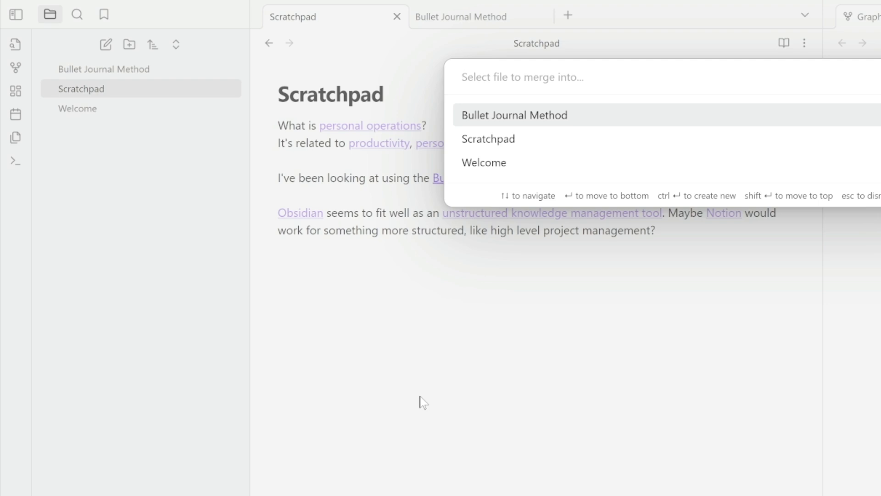
text(Personal)
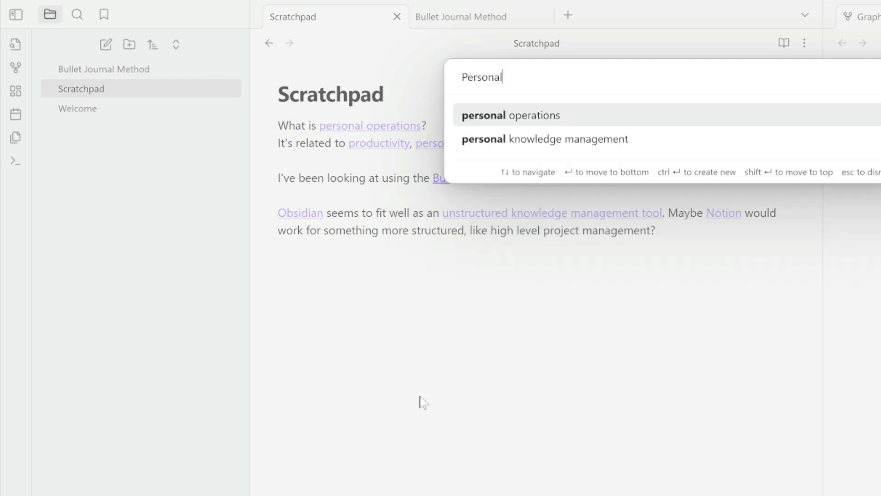
key(Return)
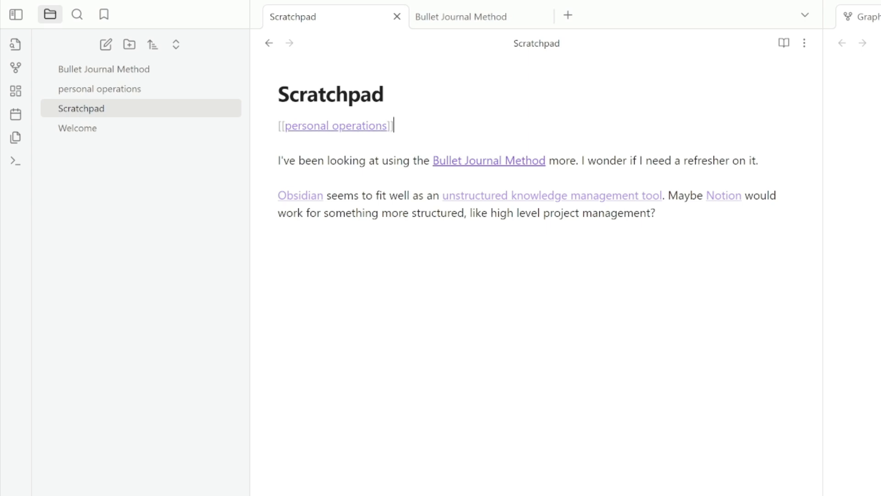
Replace the personal operations note's first line with a '## Definition' heading, then return to Scratchpad.
ctrl+click(340, 127)
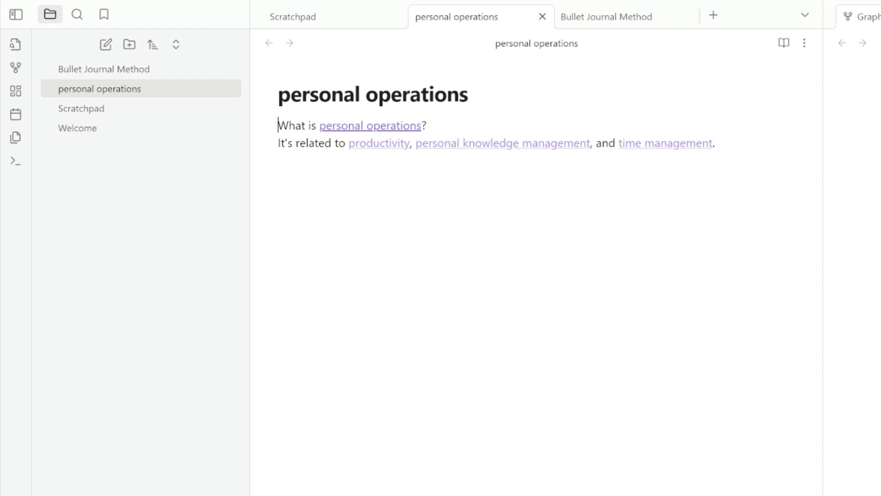
key(shift+End)
text(## )
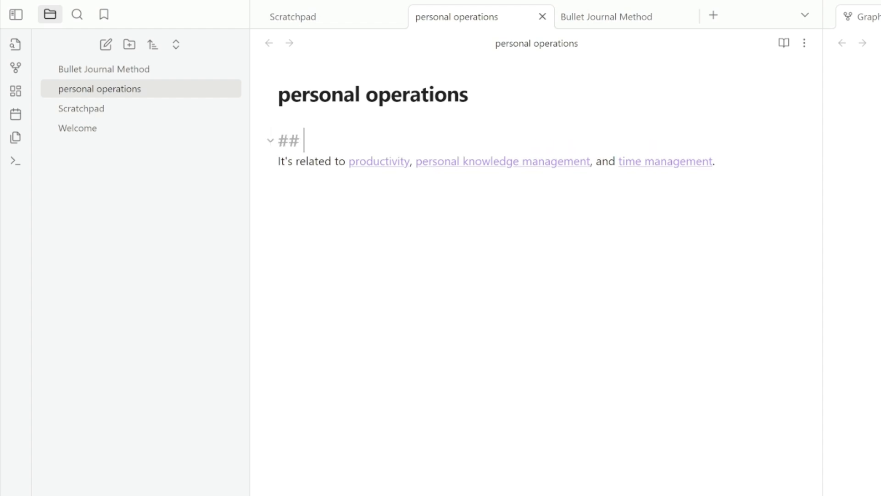
text(Defintion)
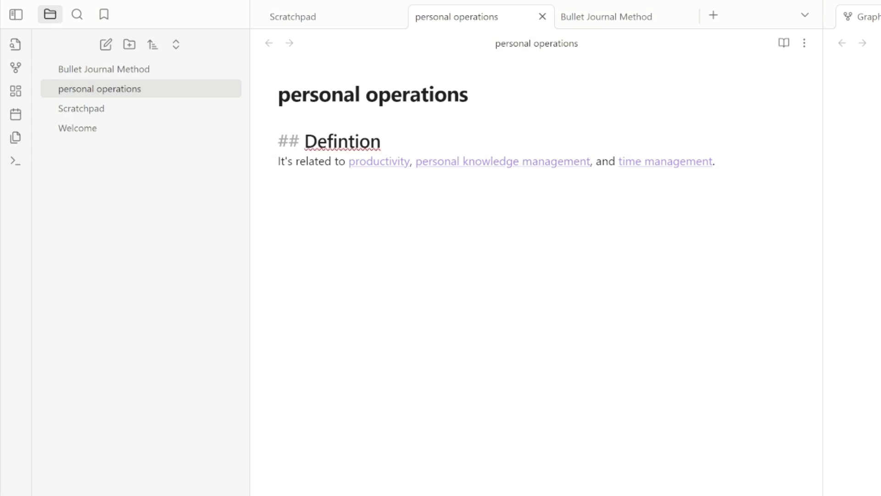
right_click(366, 142)
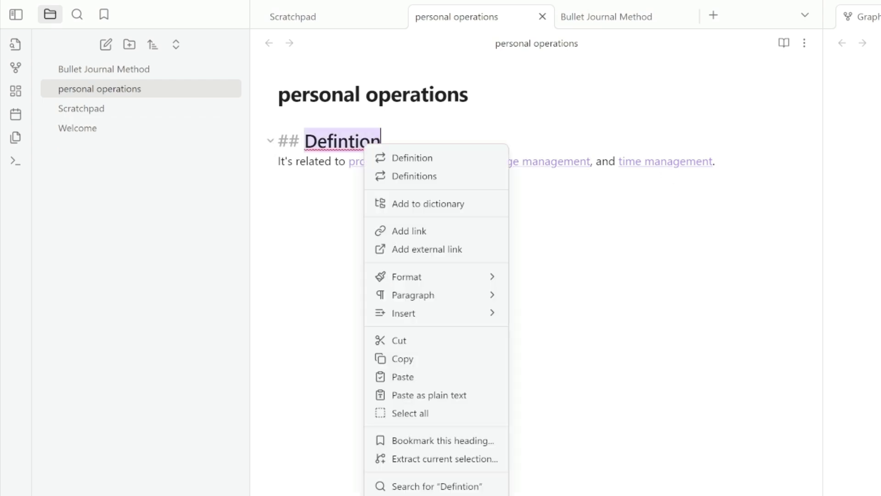
click(401, 159)
click(715, 161)
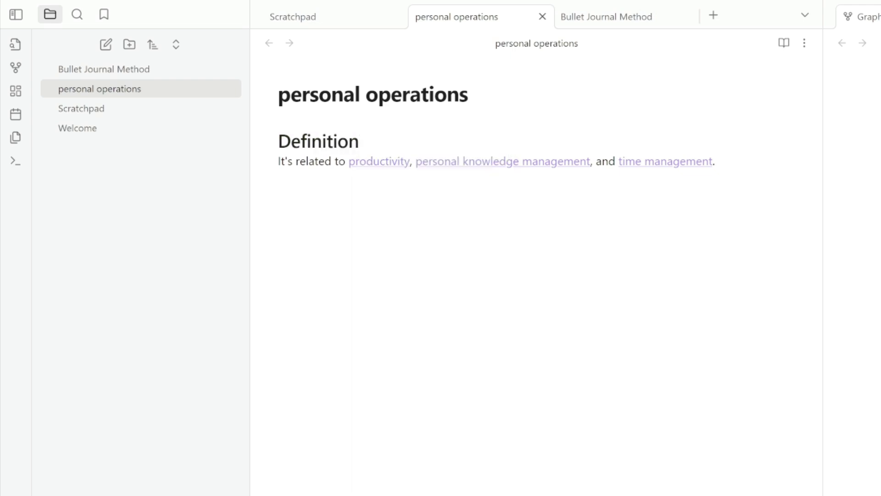
click(349, 17)
Extract both remaining paragraphs into a new note 'Current Productivity Systems Thinking' and open it.
click(656, 213)
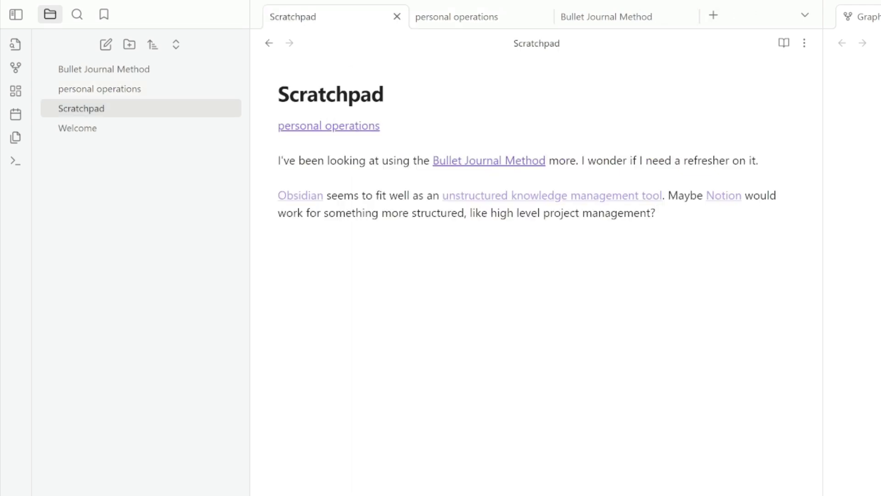
drag(278, 160, 657, 213)
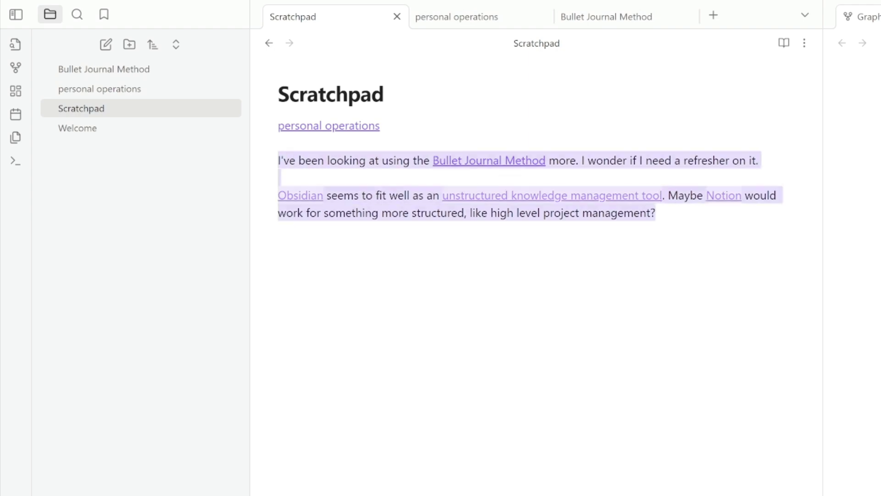
key(ctrl+p)
text(extract)
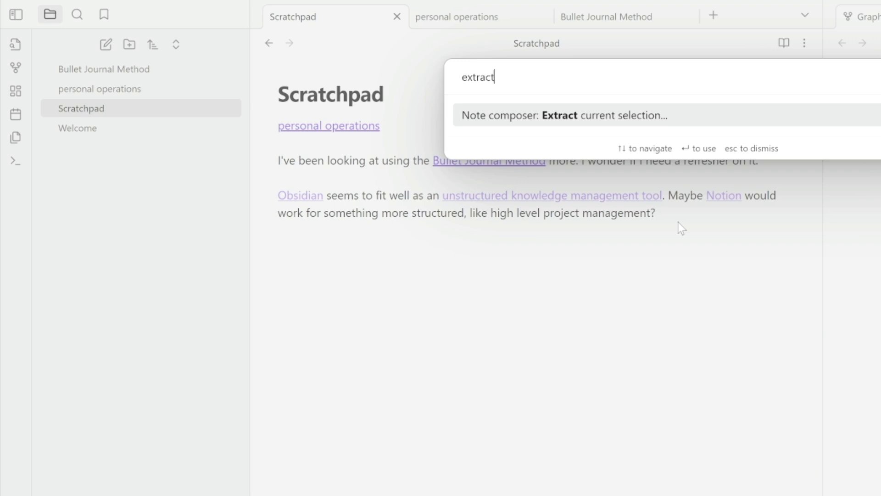
key(Return)
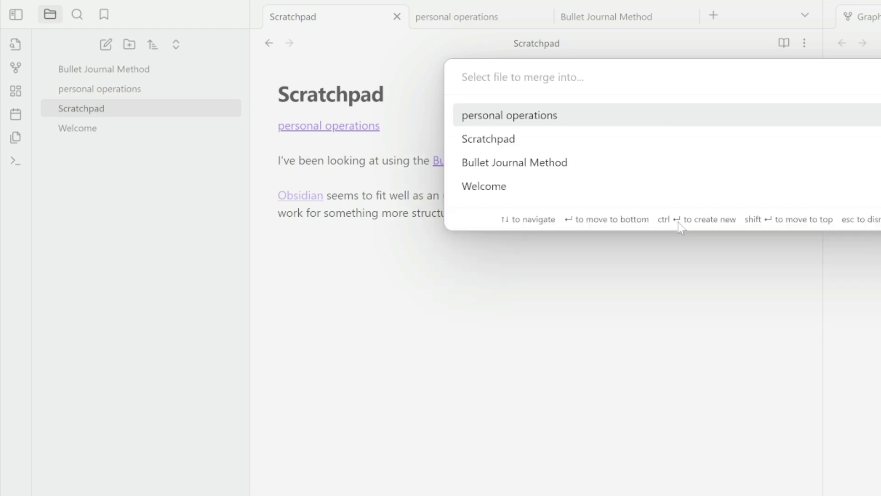
text(Current)
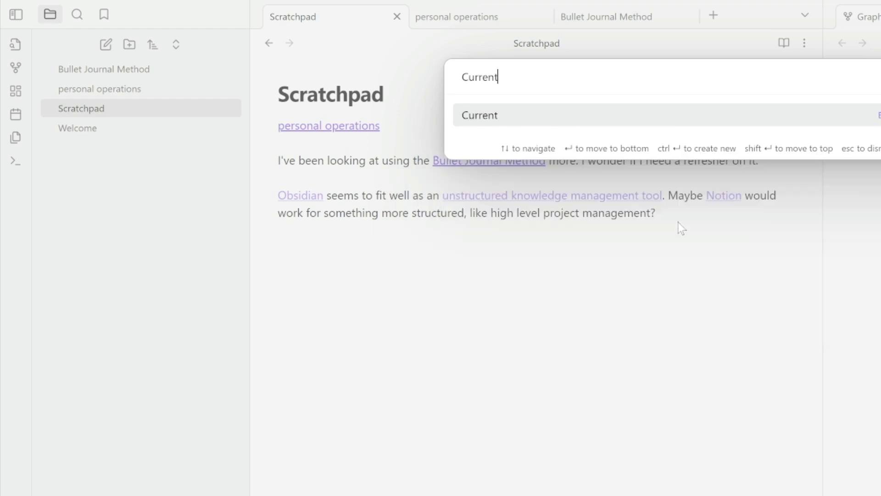
text( Productivity Workflow)
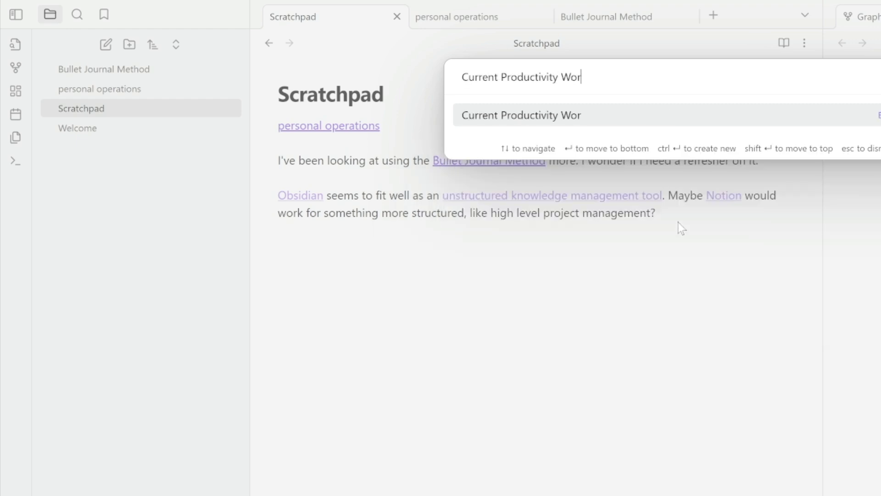
key(BackSpace)
key(BackSpace)
key(BackSpace)
key(BackSpace)
key(BackSpace)
key(BackSpace)
key(BackSpace)
key(BackSpace)
key(BackSpace)
text(Systems )
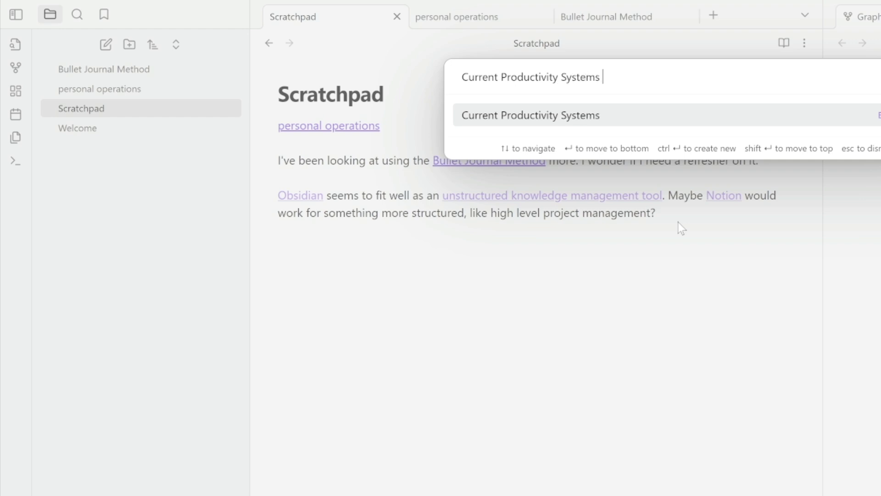
text(Thinking)
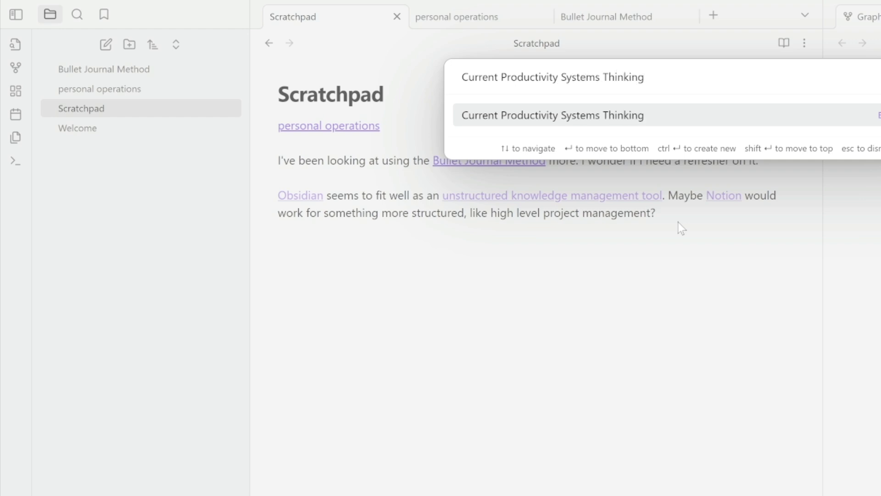
key(Return)
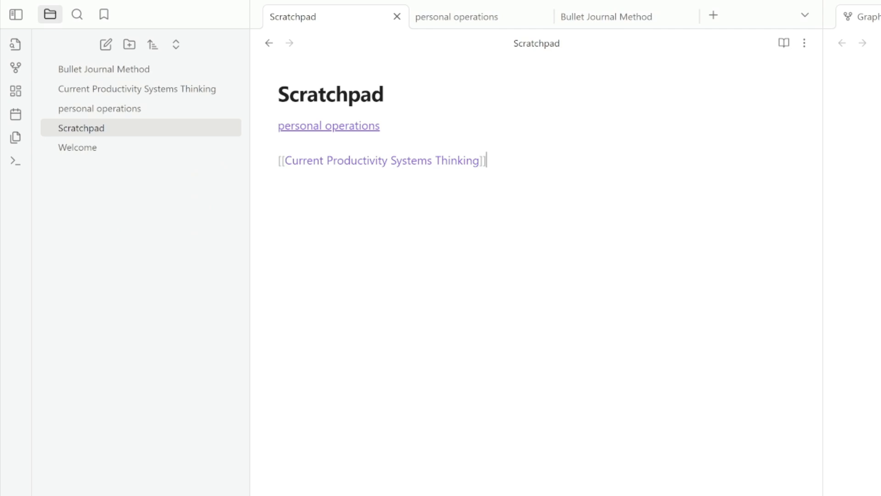
click(126, 88)
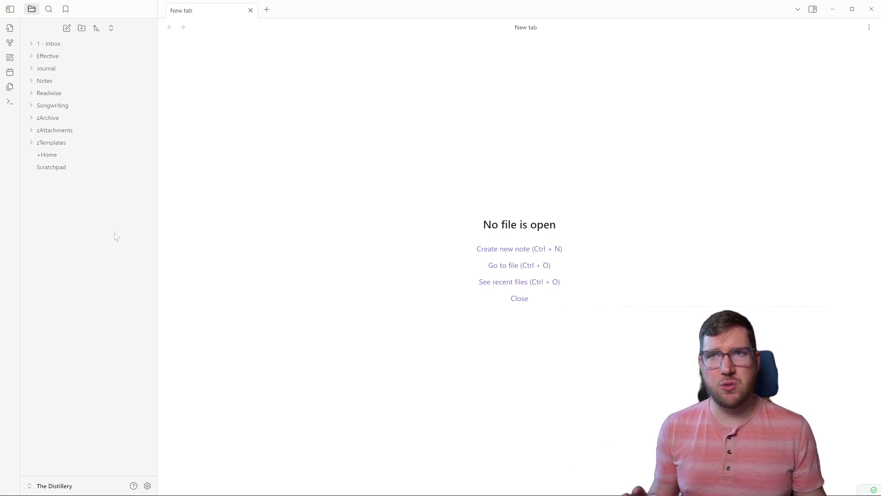
Show The Distillery vault's full graph view, zoomed in, with orphan notes filtered out.
click(10, 43)
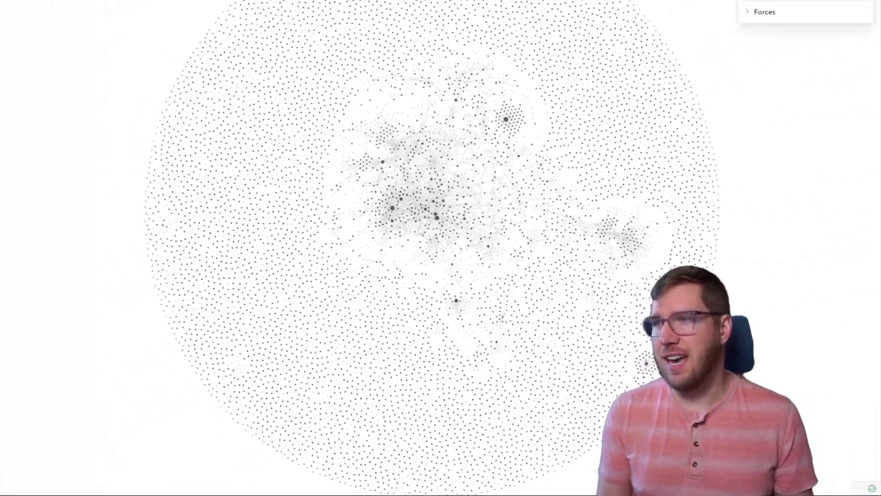
scroll(405, 216, up, 4)
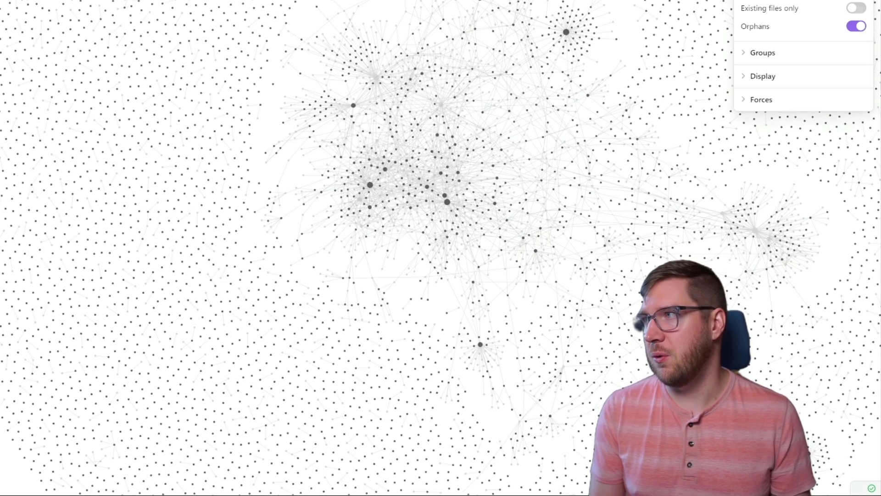
click(855, 27)
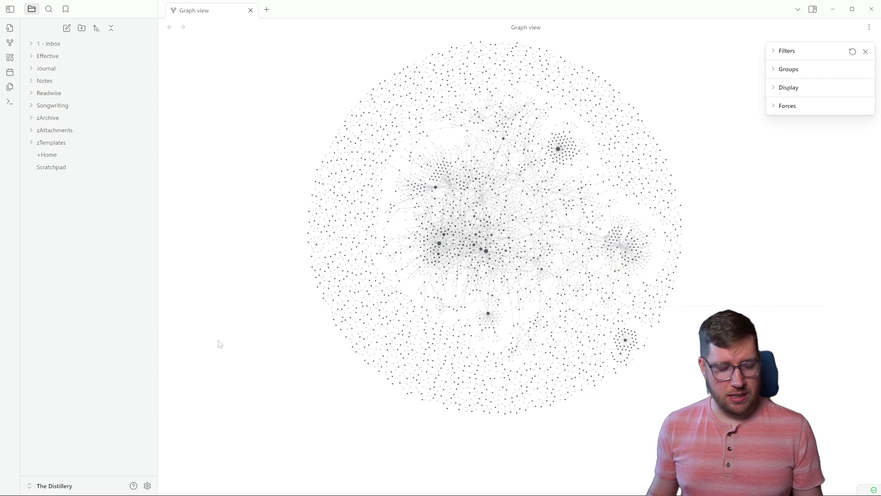
Open The Marketing Seminar MOC note by searching 'the market' in the quick switcher.
key(ctrl+o)
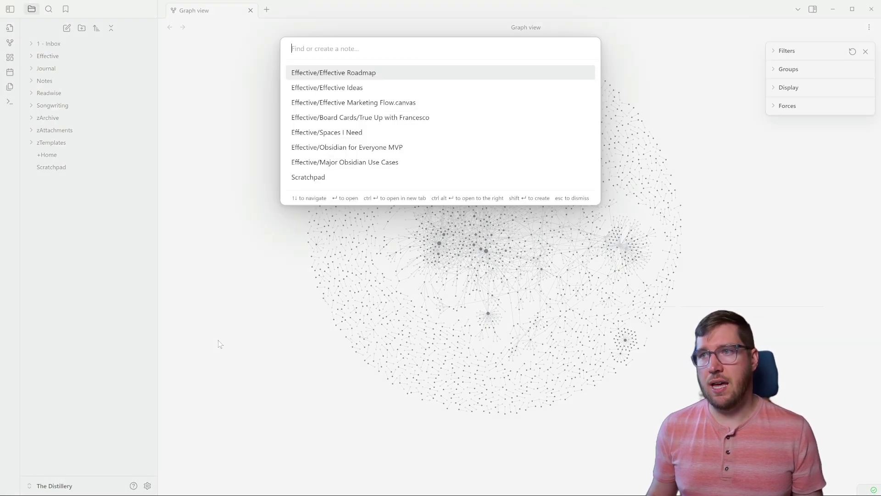
text(the market)
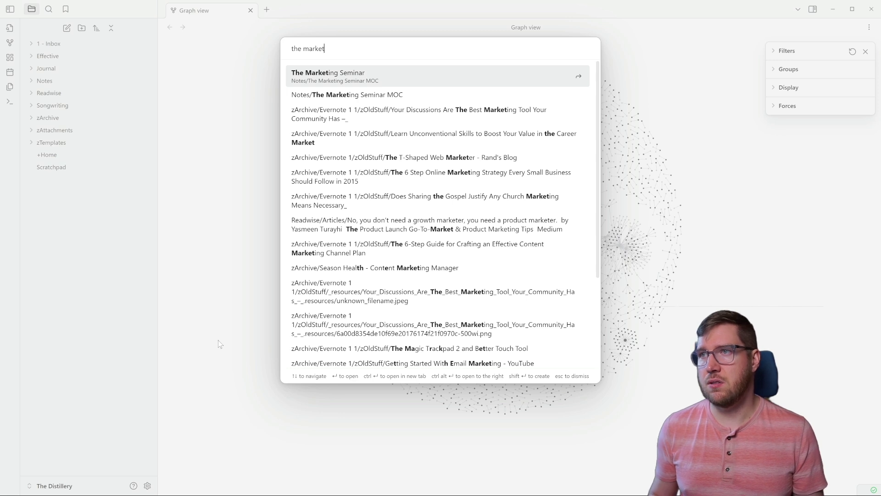
key(Return)
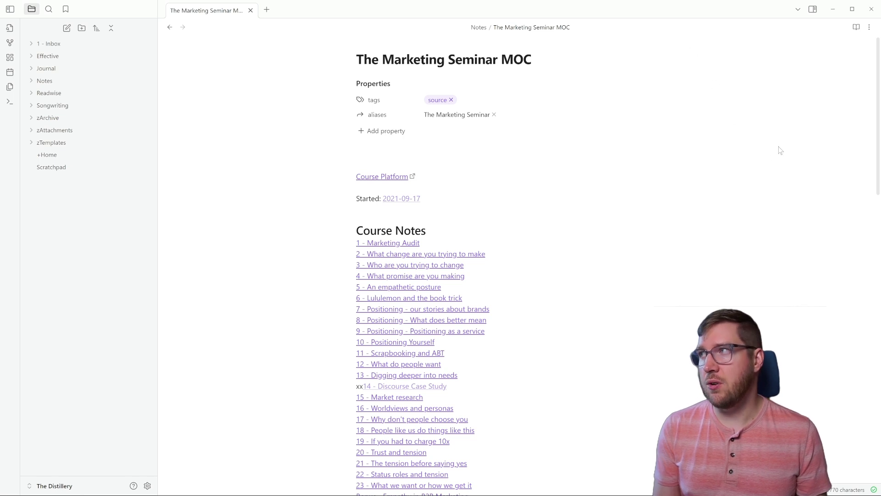
Show the note's linked mentions in the right sidebar and open its local graph beside it.
click(813, 9)
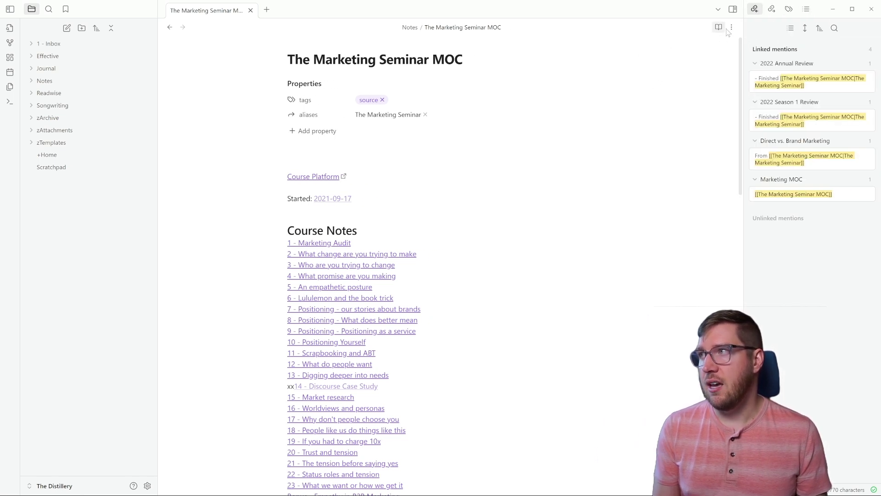
click(732, 27)
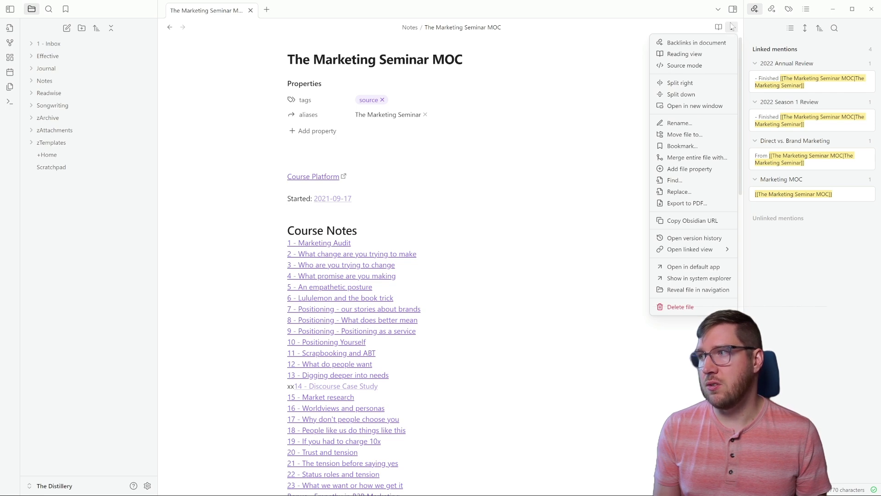
mouse_move(696, 252)
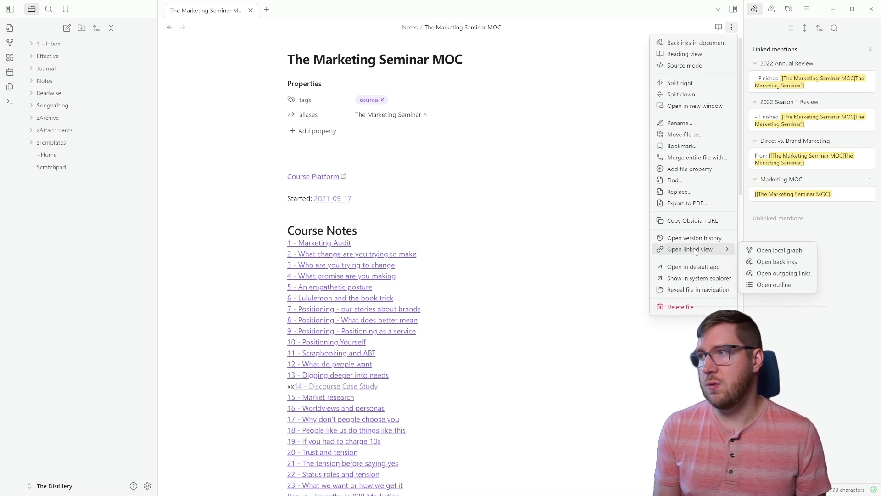
click(764, 252)
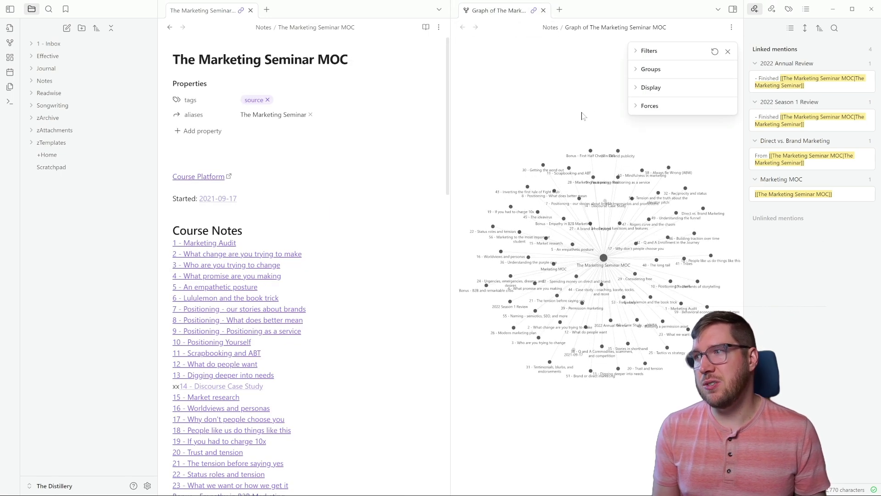
Move the local graph into its own main tab and set its depth filter to 2.
drag(498, 10, 794, 432)
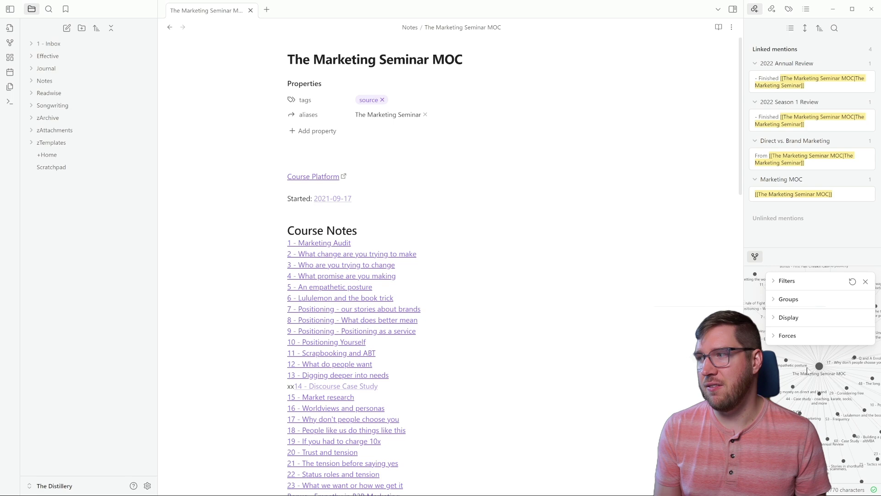
drag(755, 256, 608, 15)
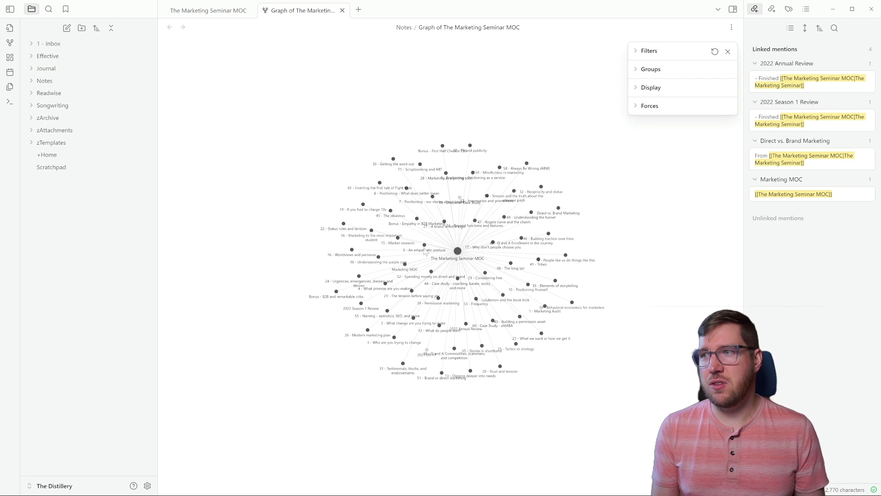
click(637, 52)
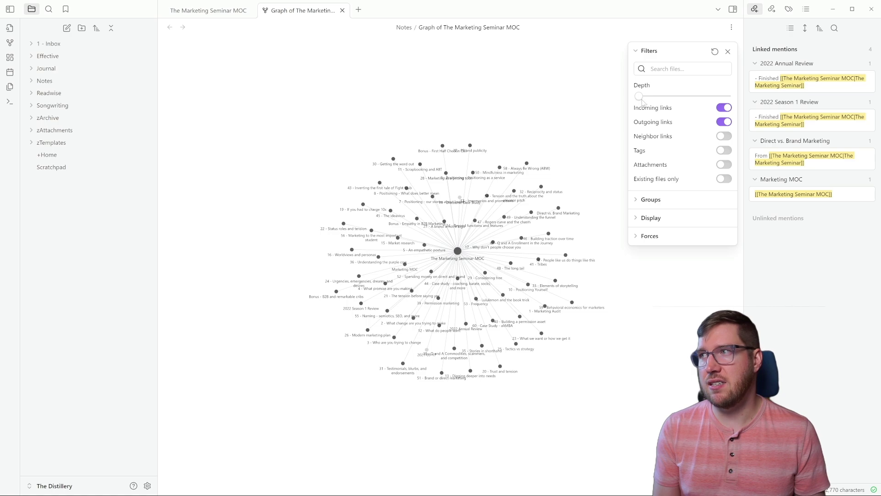
mouse_move(640, 100)
drag(648, 100, 661, 97)
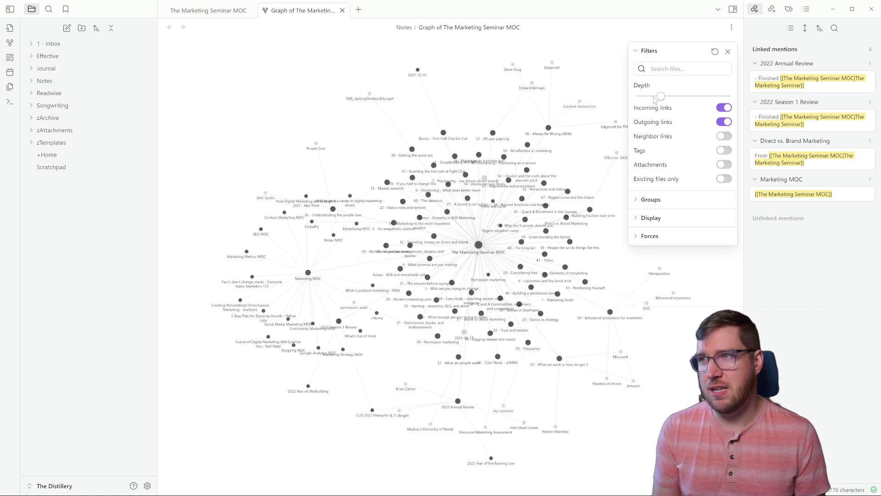
click(728, 52)
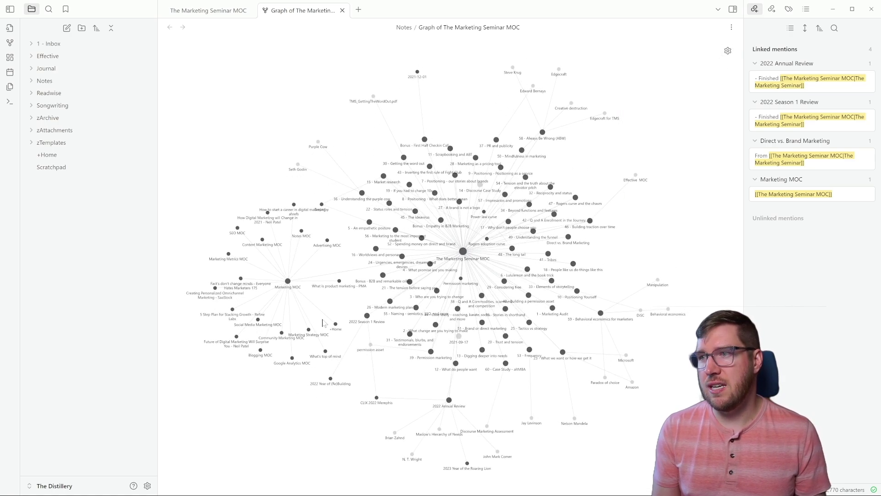